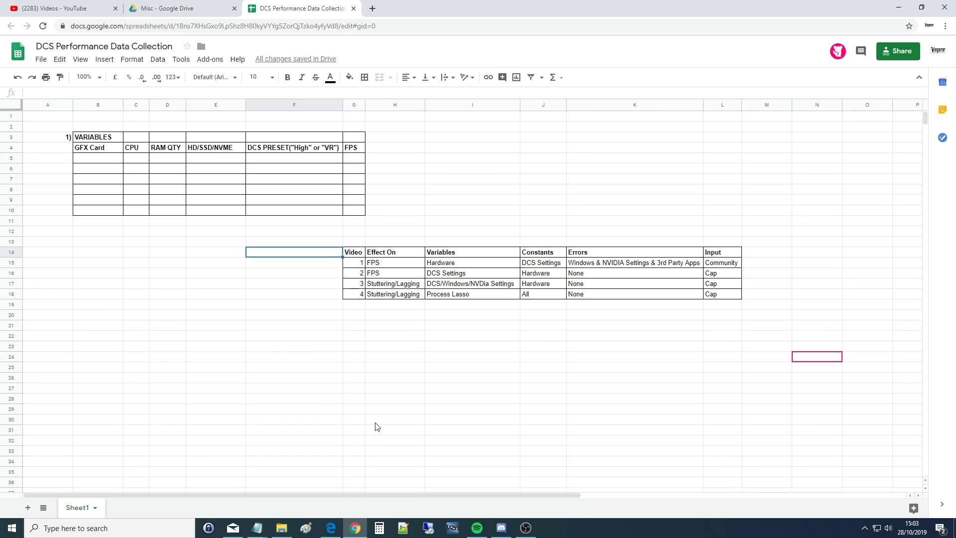
- Review the video plan table: videos 1-4, and Video 1's FPS effect, Hardware variable and DCS Settings constant
left_click(376, 424)
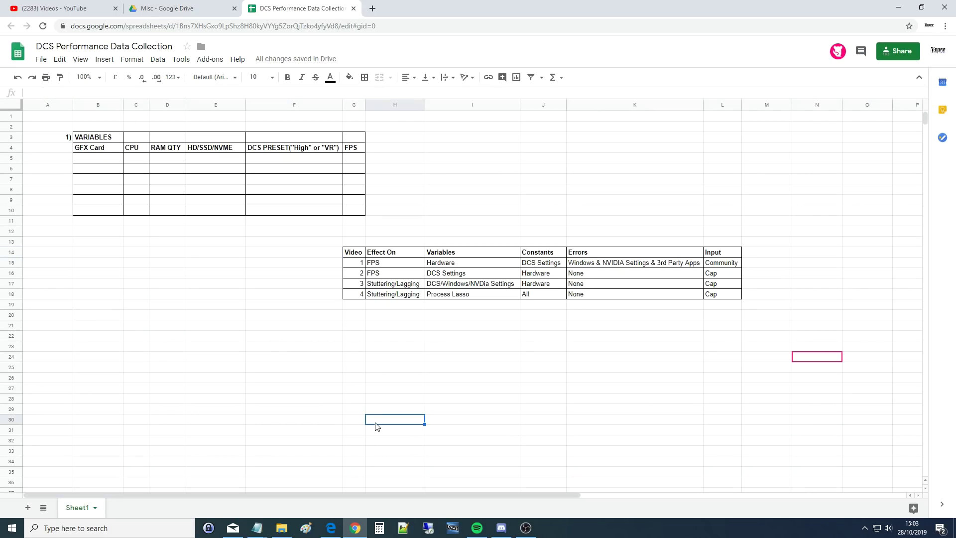
left_click_drag(357, 254, 719, 299)
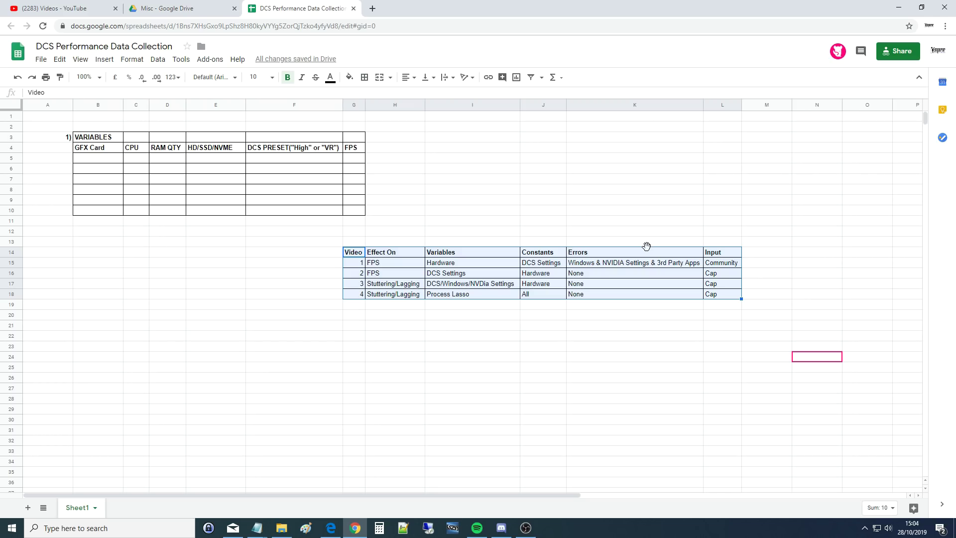
left_click(356, 380)
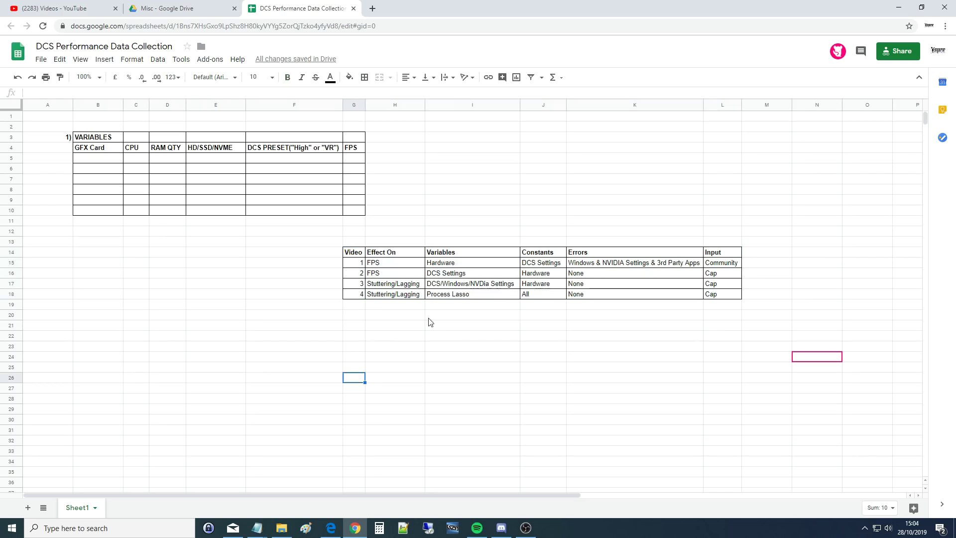
left_click(358, 264)
left_click_drag(358, 264, 357, 302)
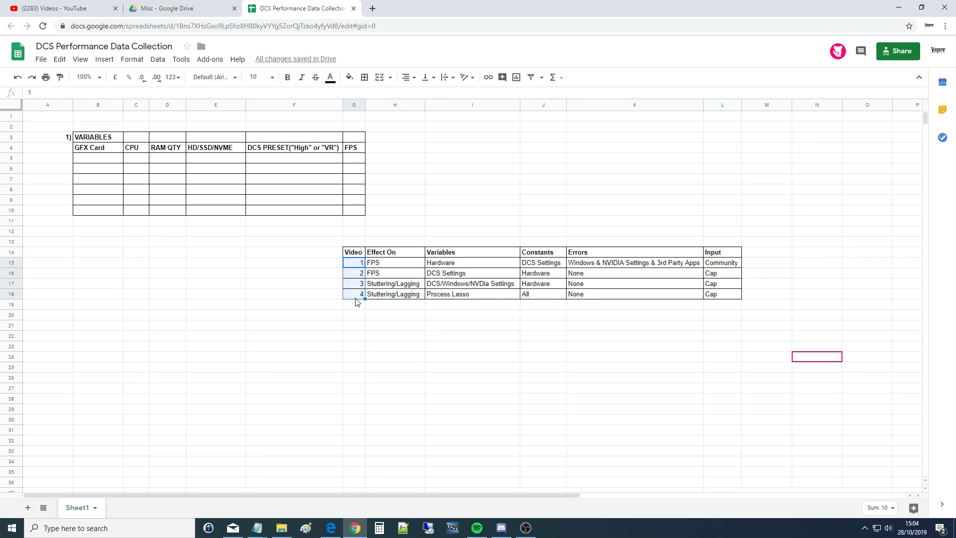
left_click(356, 265)
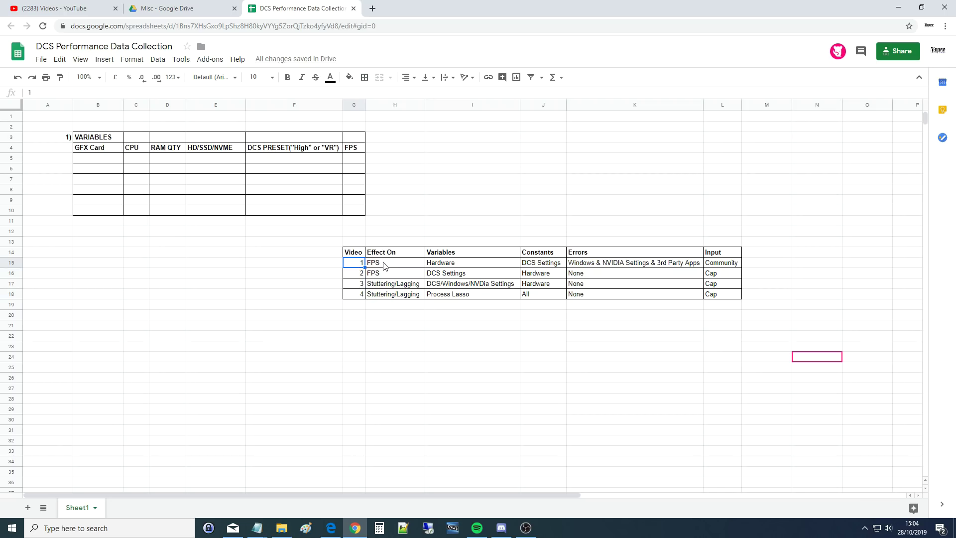
left_click(380, 265)
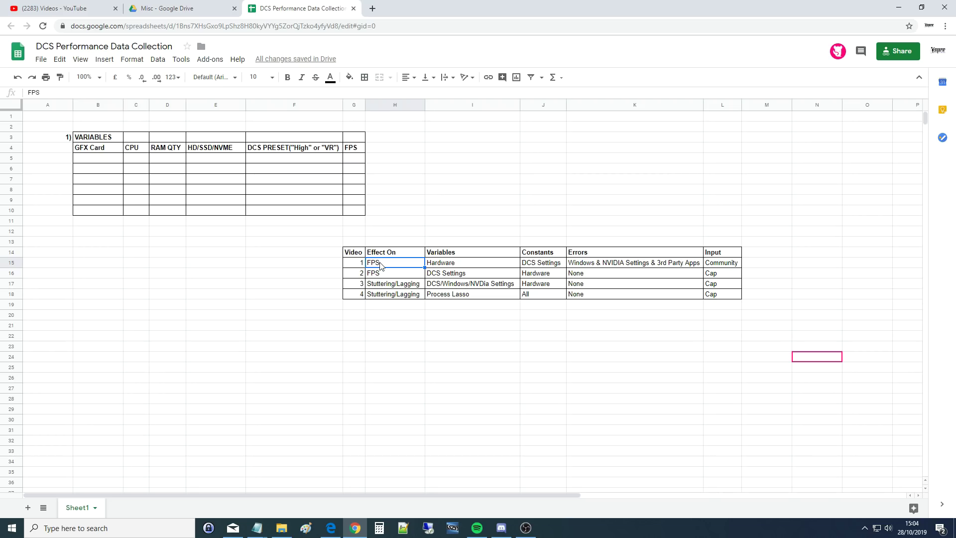
left_click(476, 259)
left_click(448, 267)
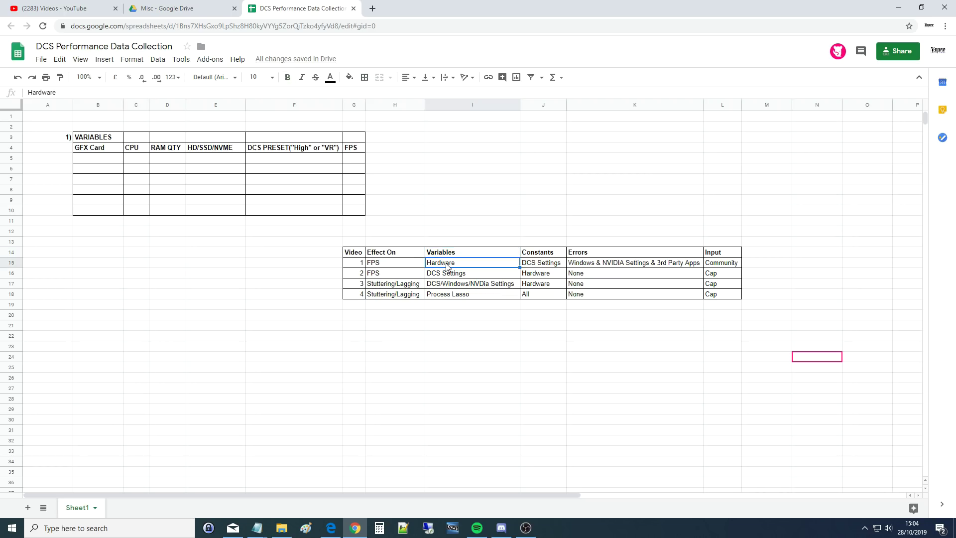
left_click(535, 255)
left_click(535, 264)
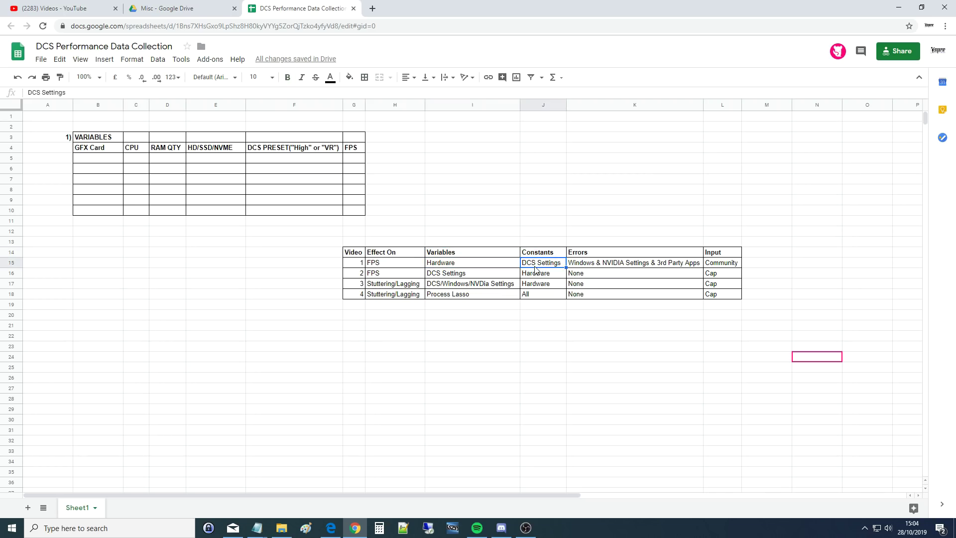
- Check Video 1's Hardware variable, Community input and errors entry
left_click(494, 255)
left_click(489, 265)
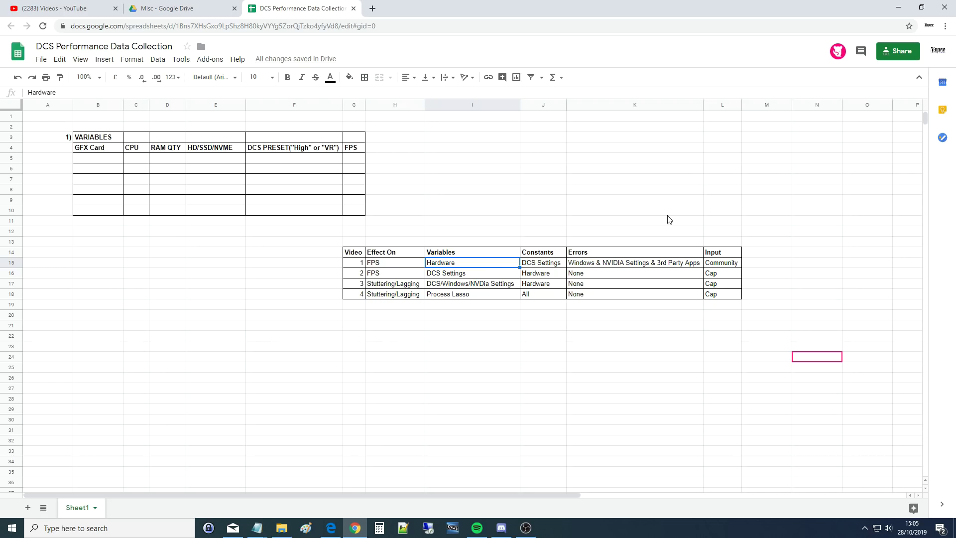
left_click(708, 253)
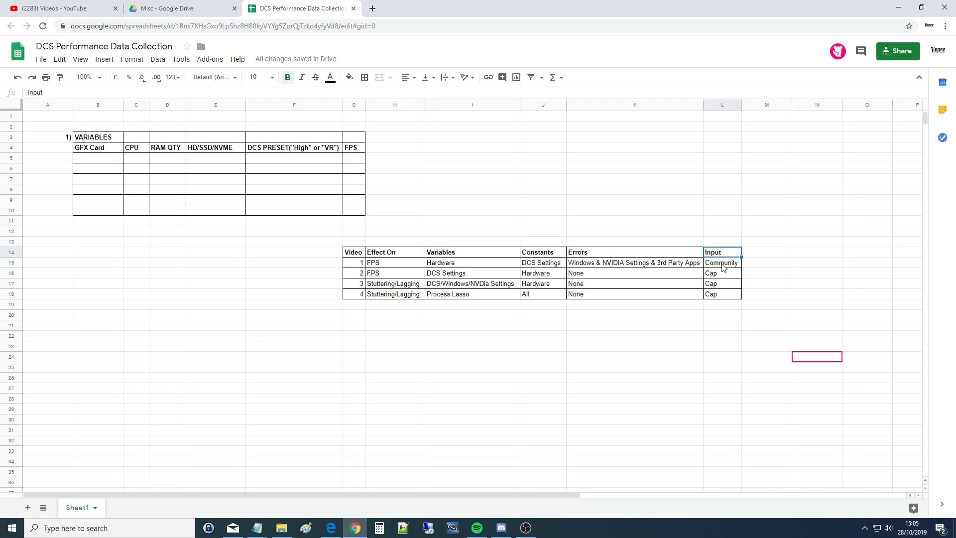
left_click(722, 265)
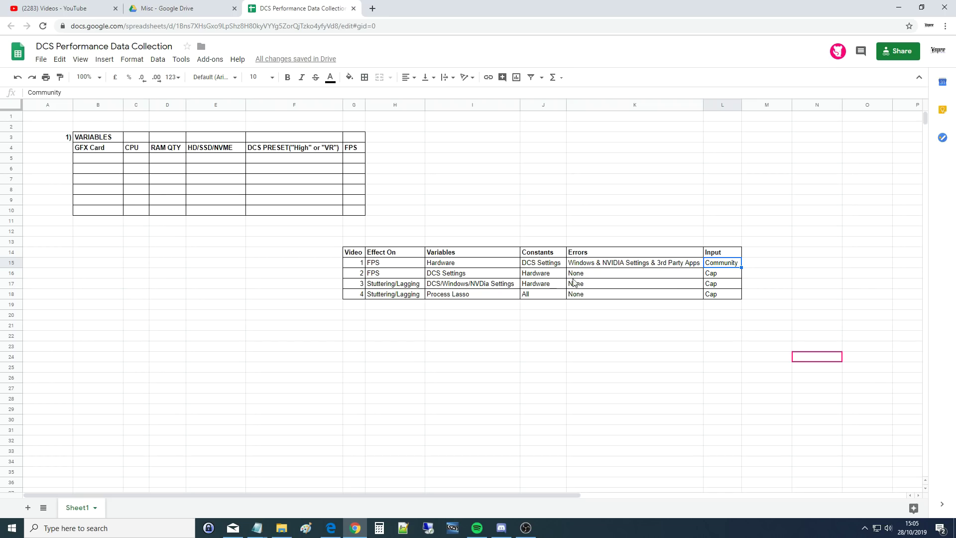
left_click(539, 266)
left_click(589, 268)
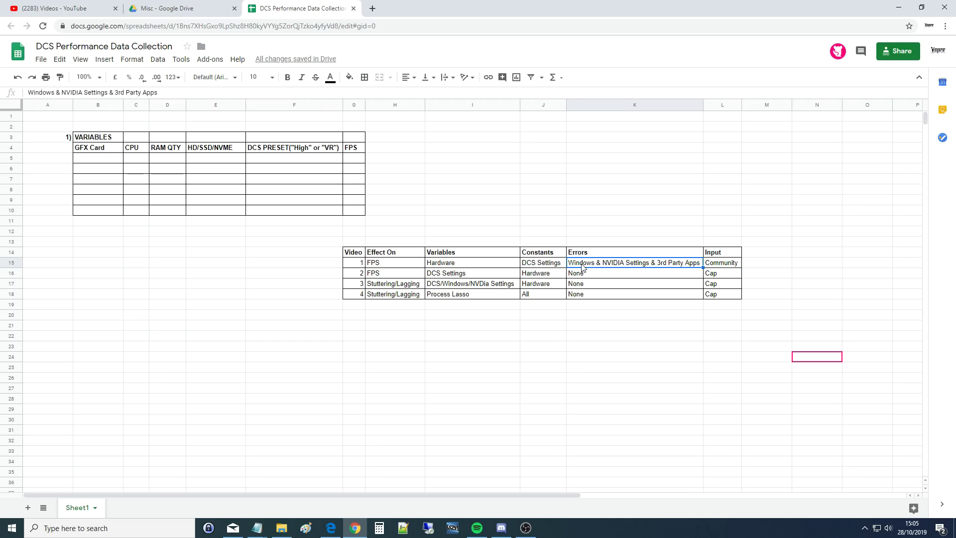
- Mark the NVIDIA settings and 3rd Party Apps parts of Video 1's errors text, leaving it unchanged
double_click(618, 264)
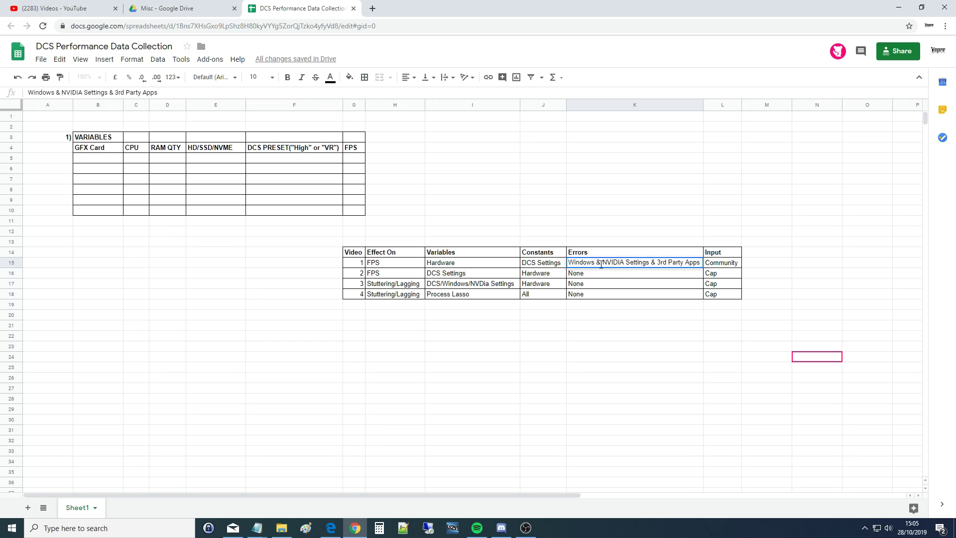
left_click_drag(601, 265, 647, 266)
left_click(609, 262)
left_click_drag(656, 262, 699, 269)
left_click(607, 285)
left_click(604, 264)
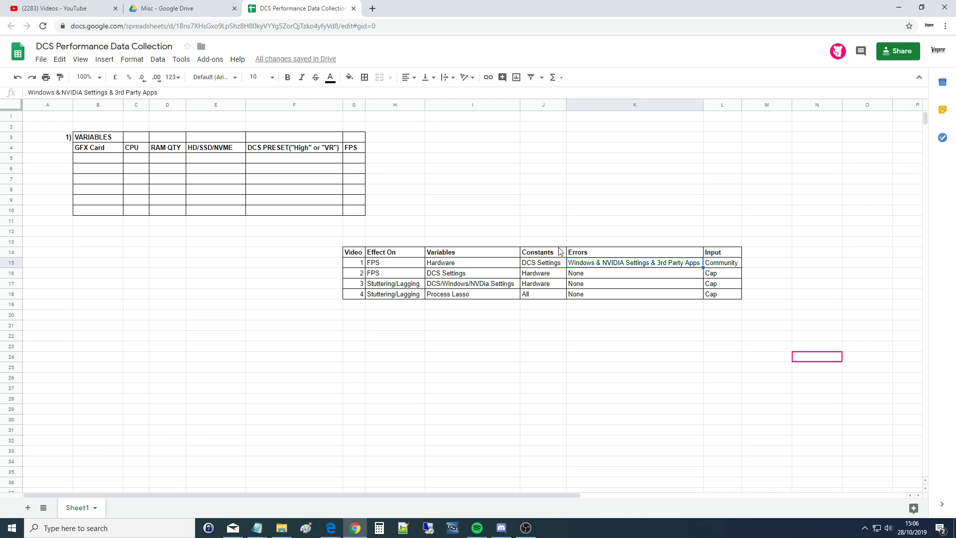
- Review Video 2's row: FPS effect, DCS Settings variable, Hardware constant and Cap input
left_click(374, 275)
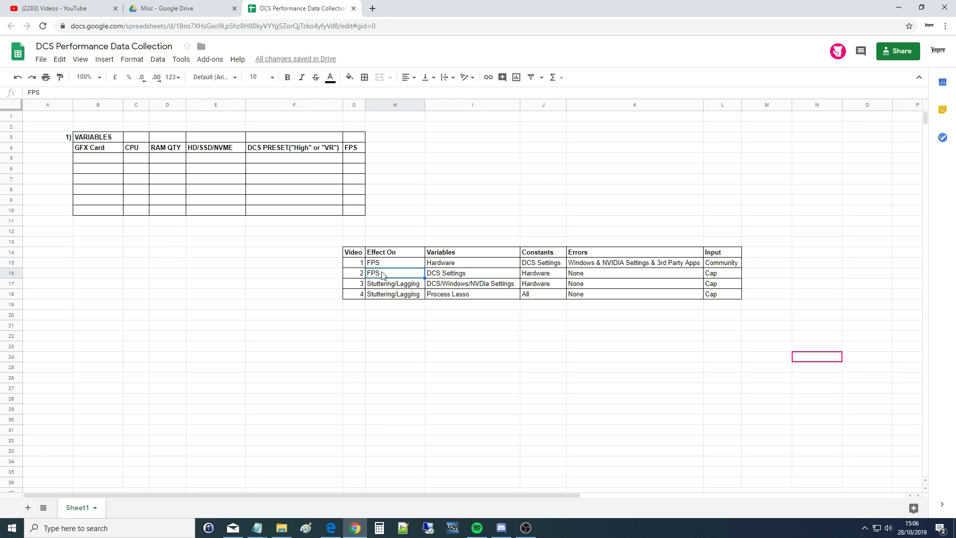
left_click(443, 277)
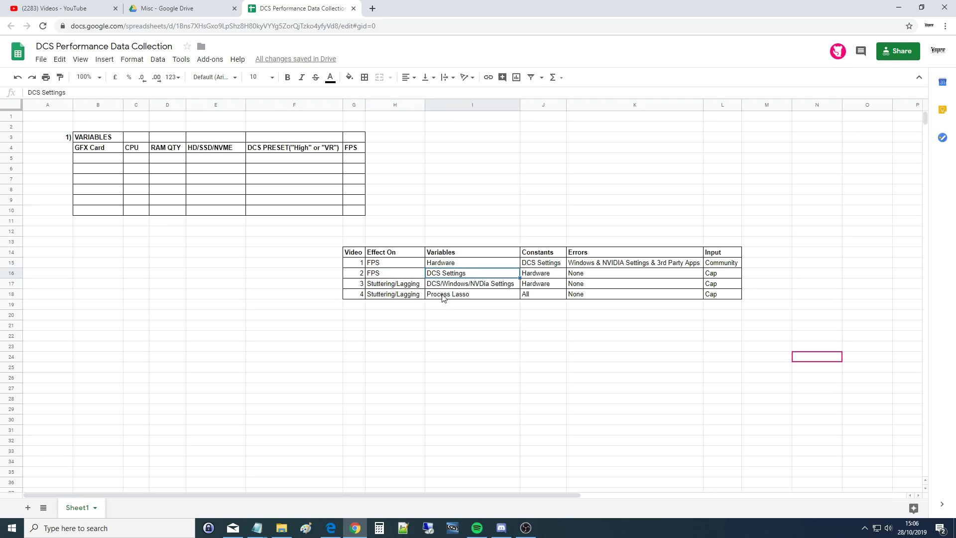
left_click(543, 255)
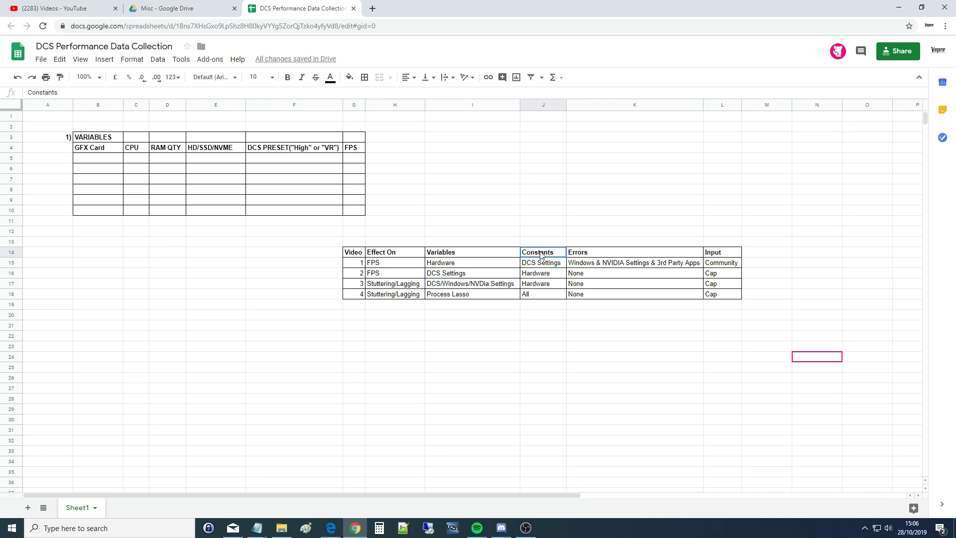
left_click(536, 277)
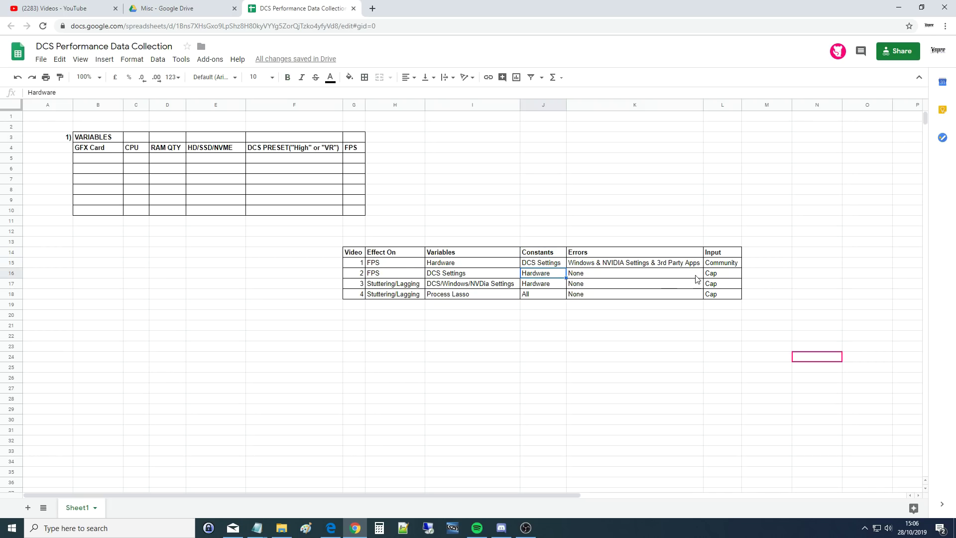
left_click(710, 275)
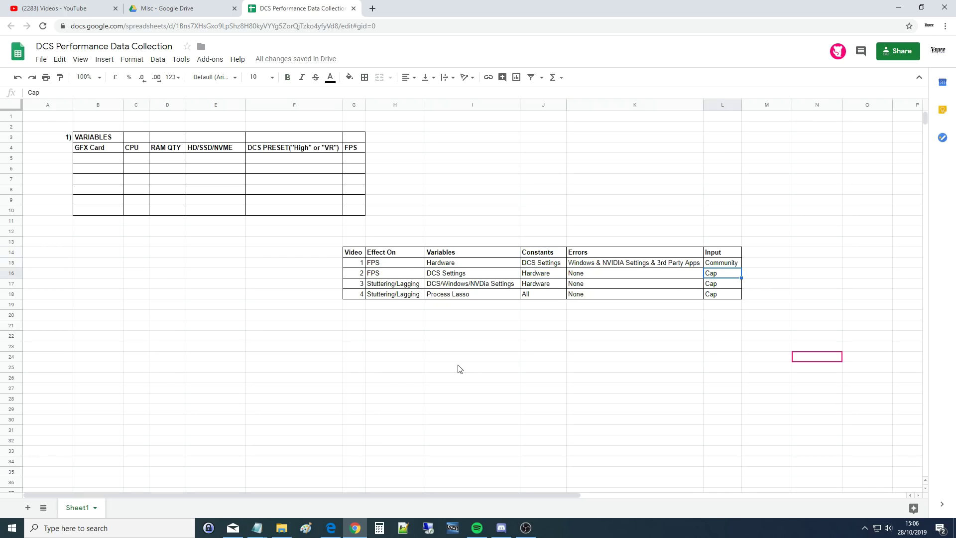
left_click(431, 277)
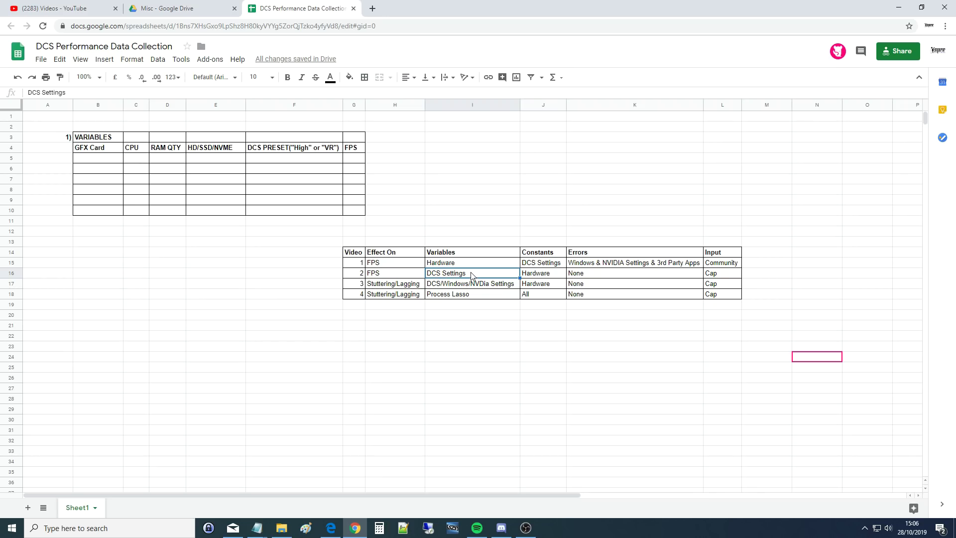
- Copy 'DCS/Windows/NVDia Settings' from I17 over Video 2's variable in I16 and verify it
left_click(471, 288)
key("ctrl+c")
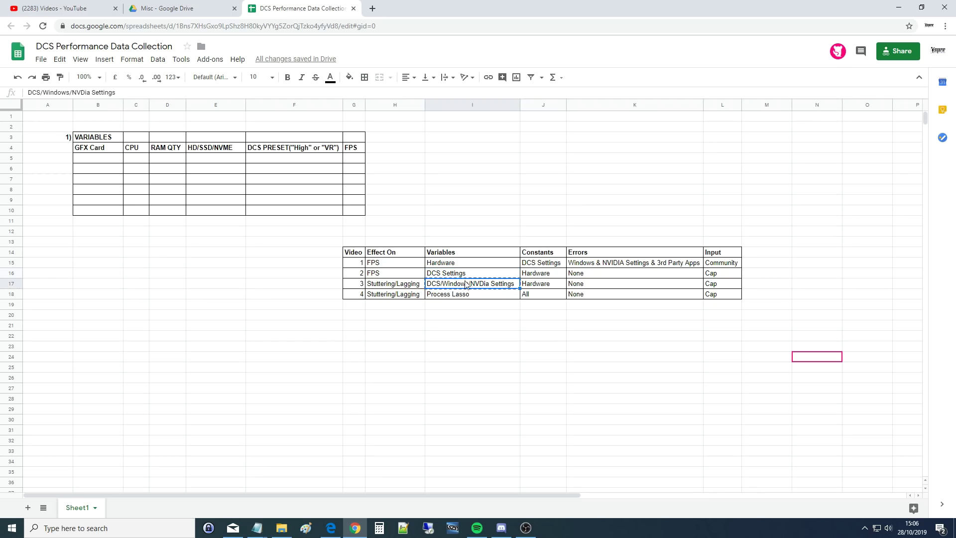
left_click(465, 274)
key("ctrl+v")
left_click(451, 288)
left_click(437, 276)
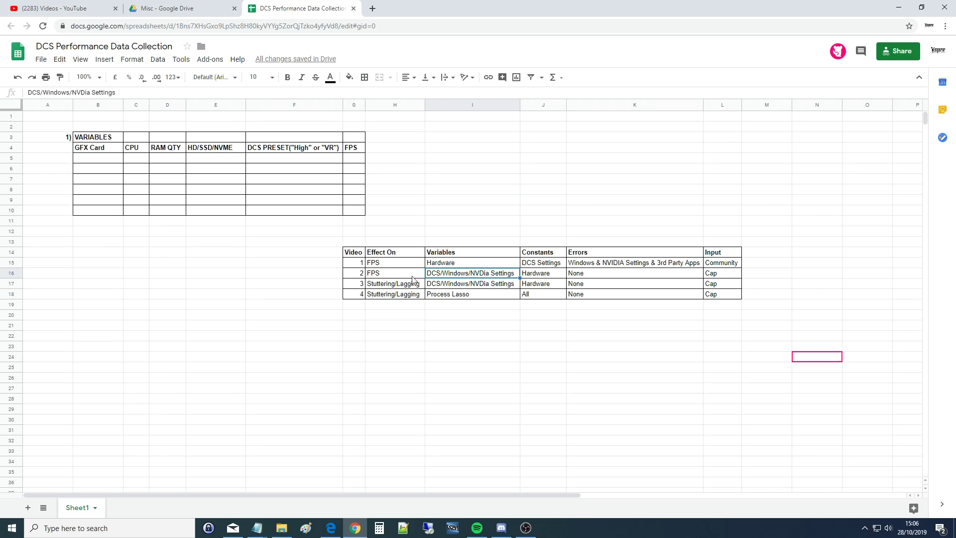
left_click(391, 277)
left_click(464, 275)
left_click(537, 277)
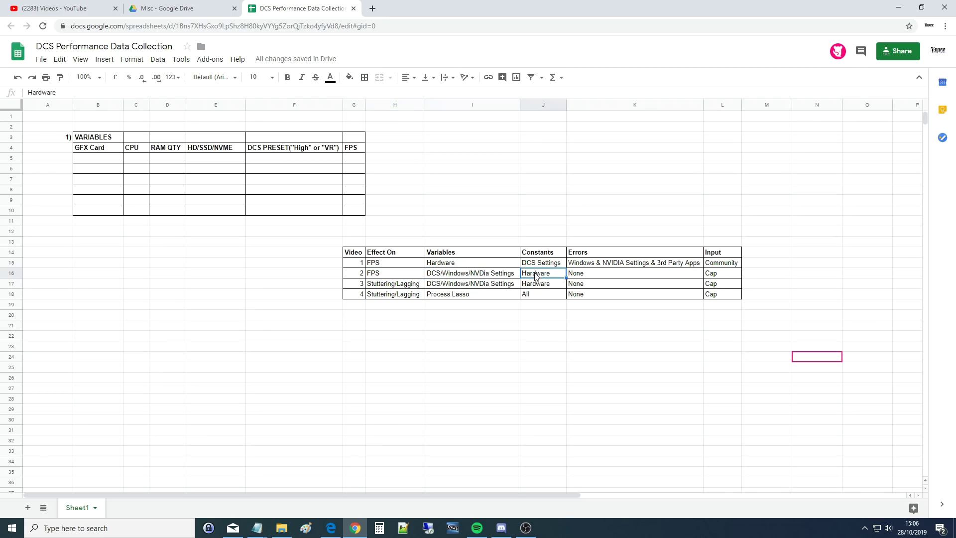
left_click(602, 279)
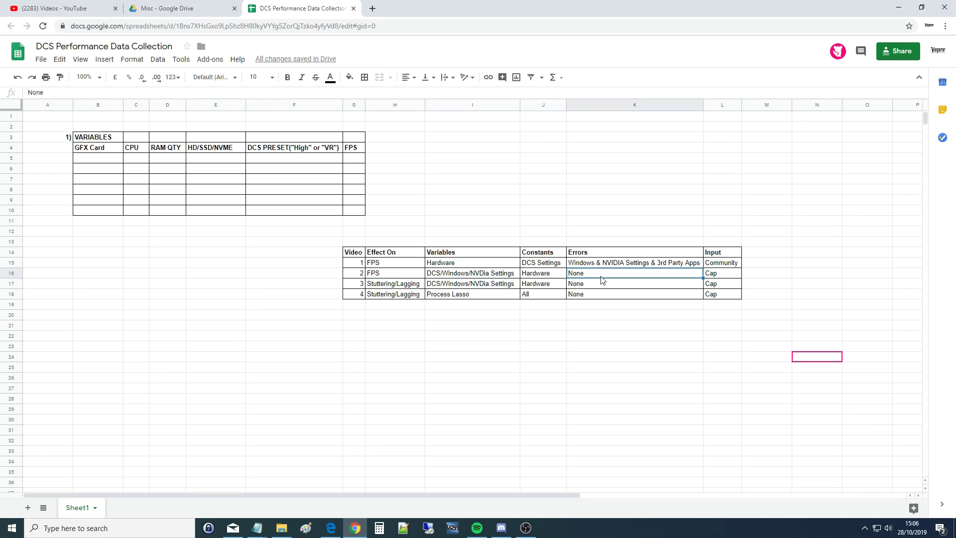
left_click(352, 288)
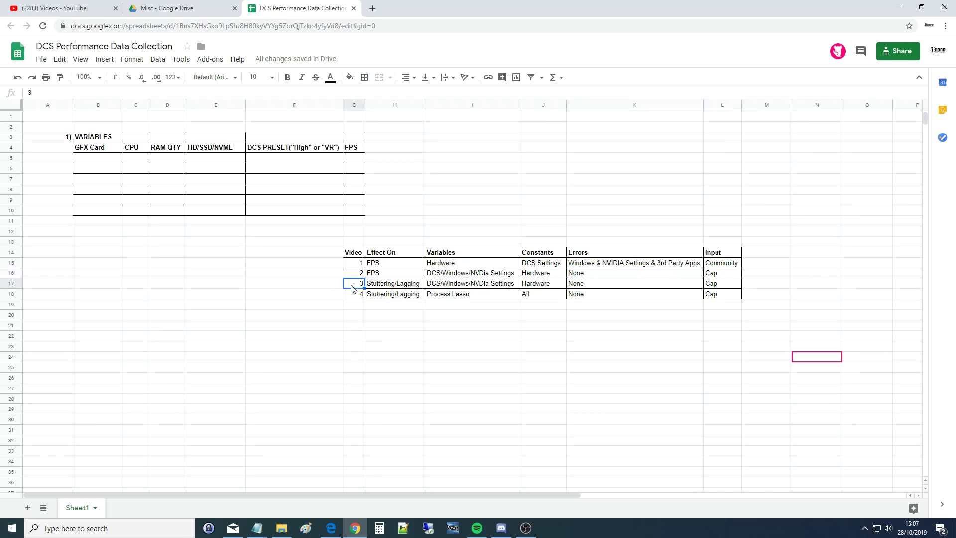
left_click(377, 282)
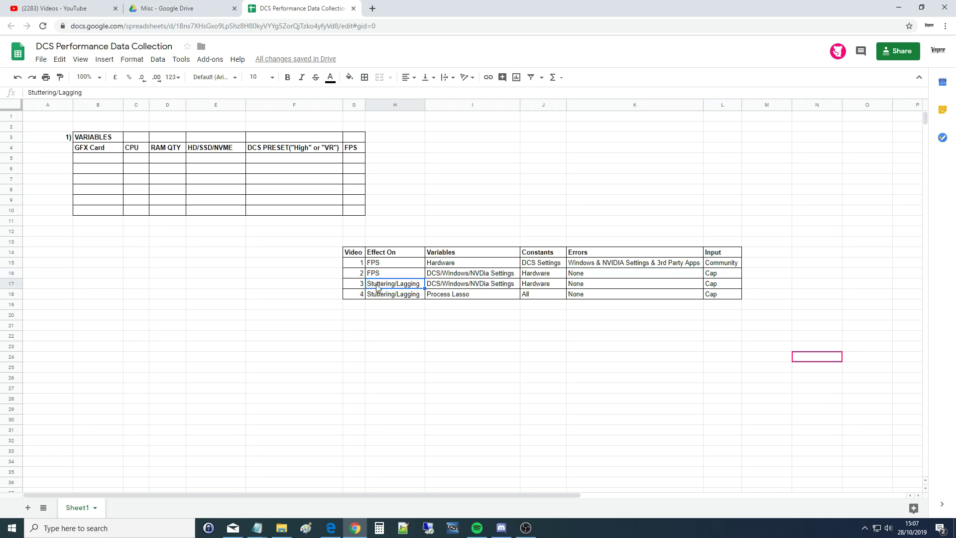
left_click(377, 275)
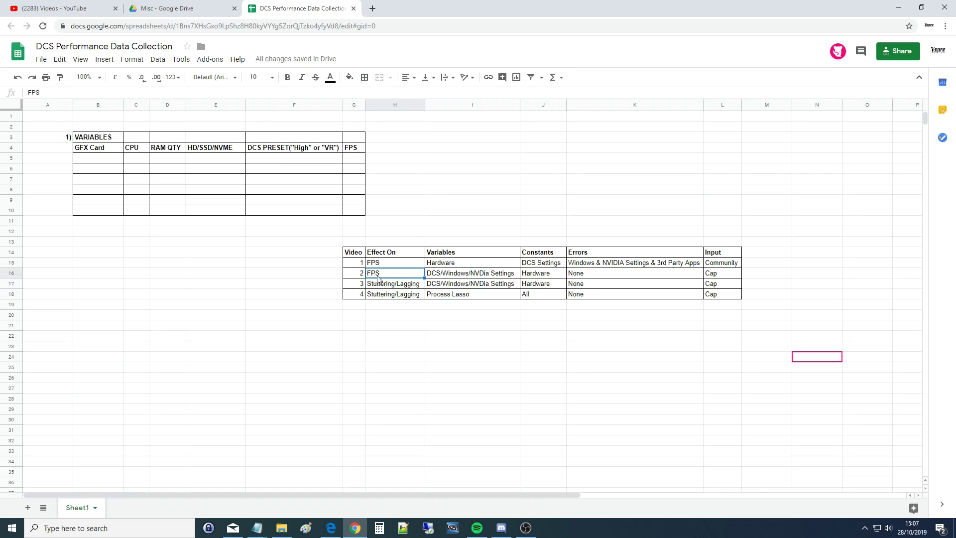
left_click(386, 287)
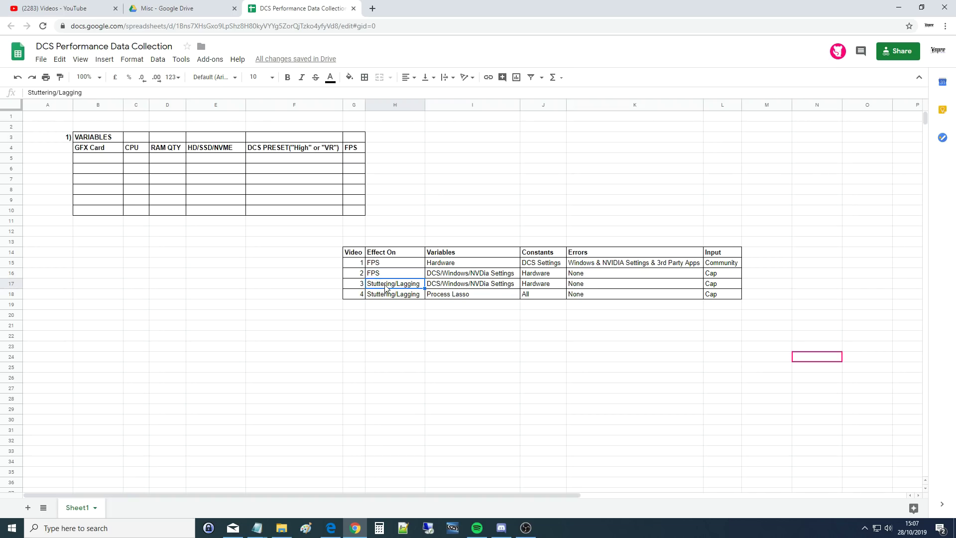
left_click(385, 277)
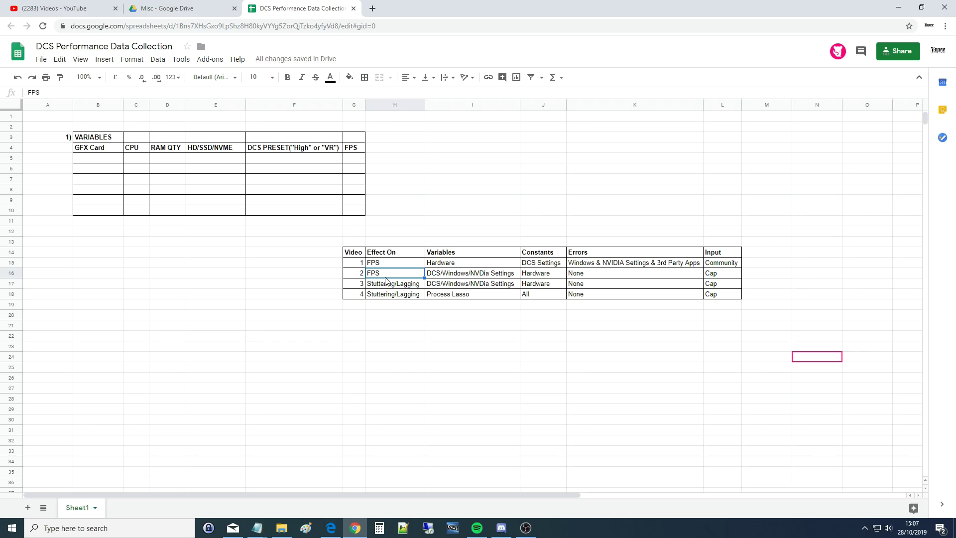
left_click(395, 288)
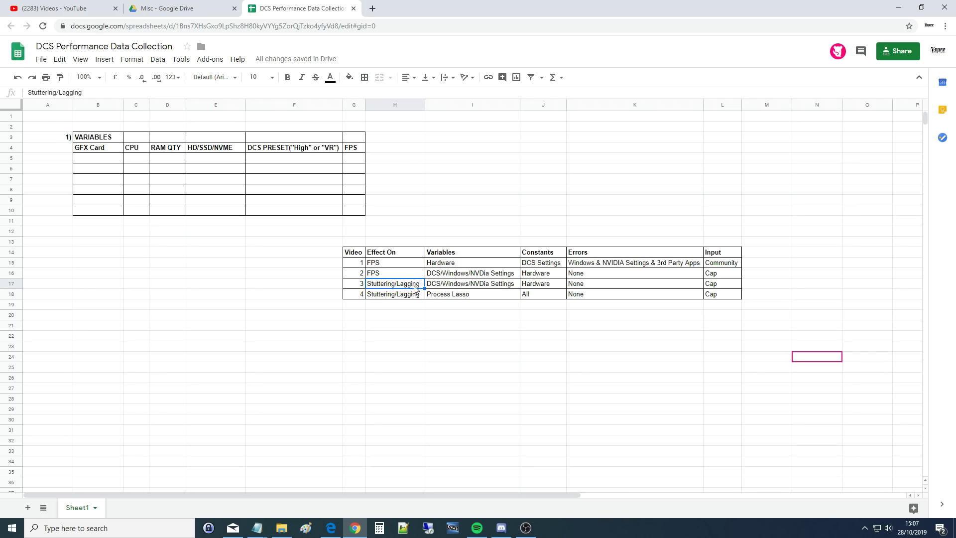
left_click(430, 286)
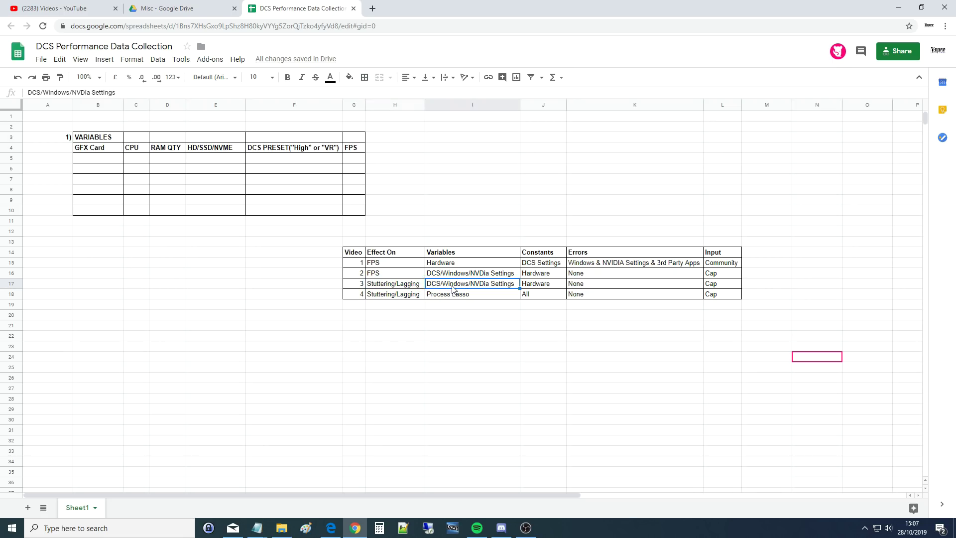
left_click(538, 286)
left_click(593, 285)
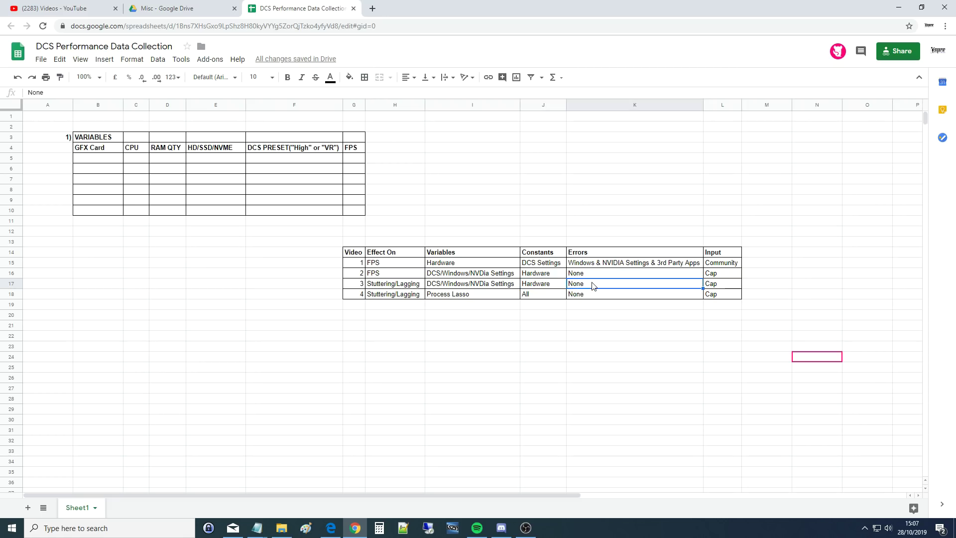
left_click(393, 288)
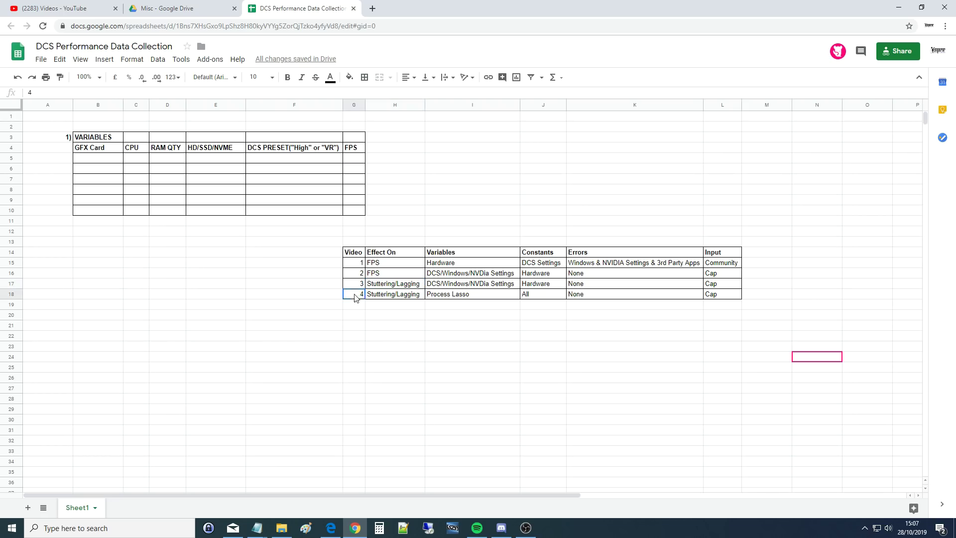
left_click(387, 299)
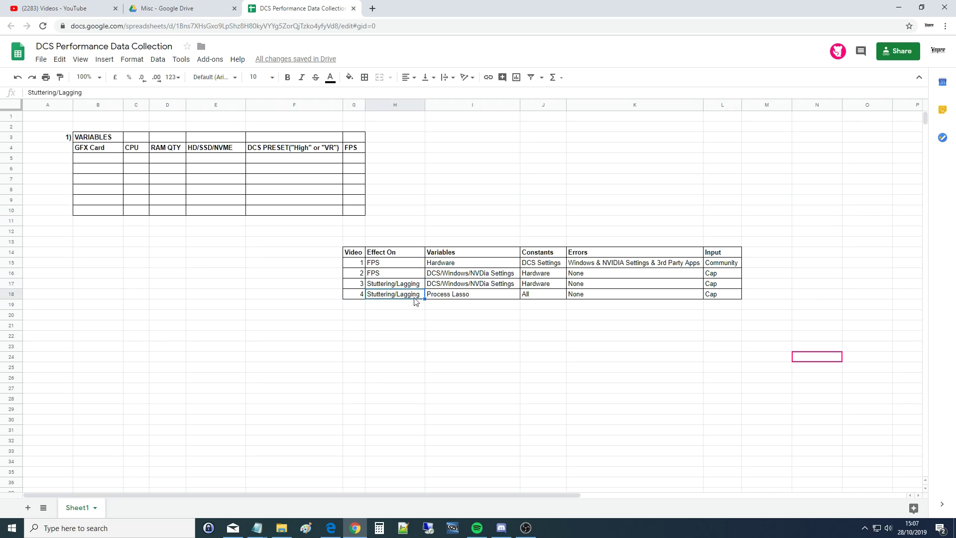
left_click(438, 299)
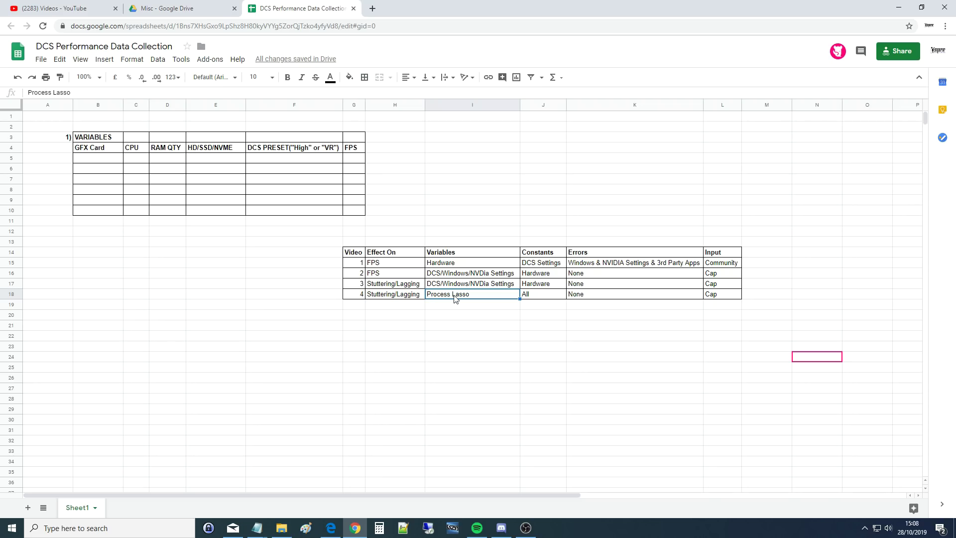
left_click(461, 306)
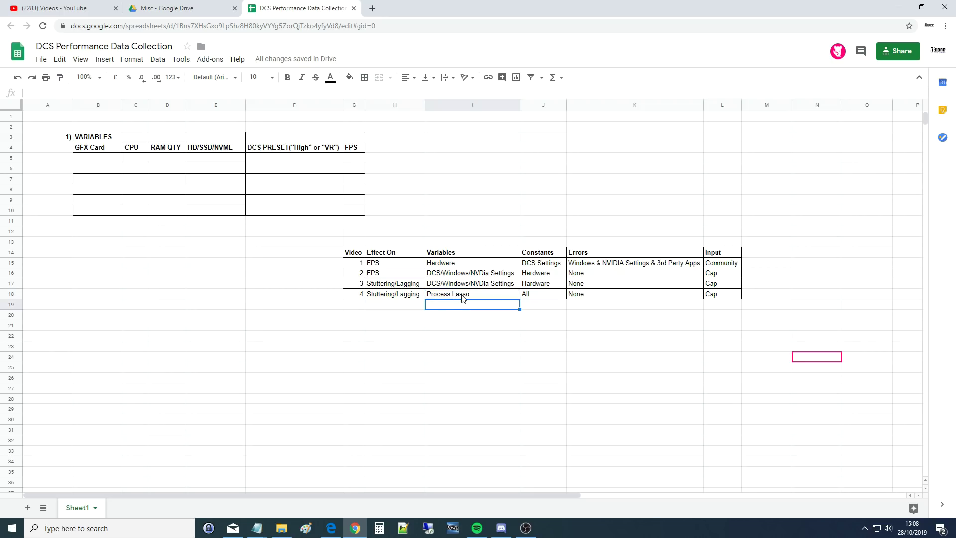
left_click(462, 297)
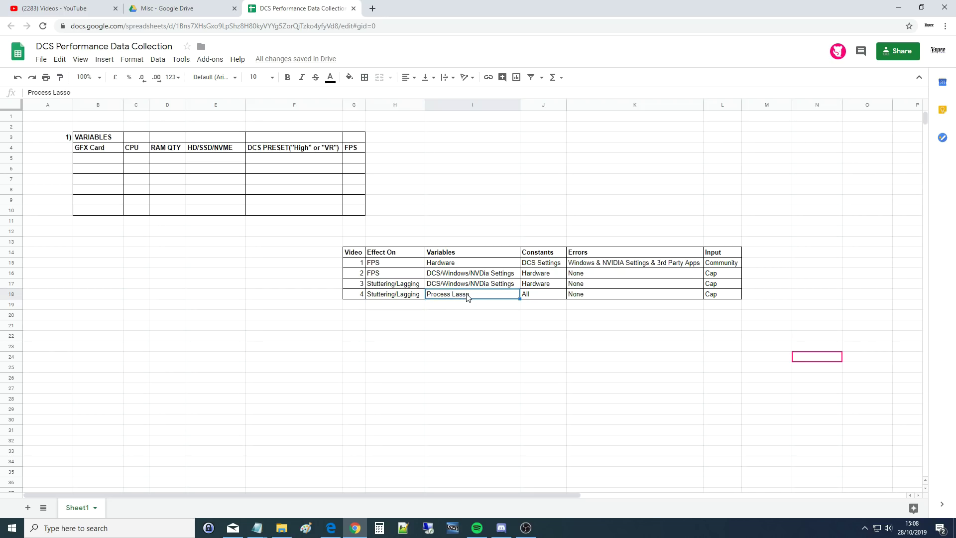
left_click(534, 298)
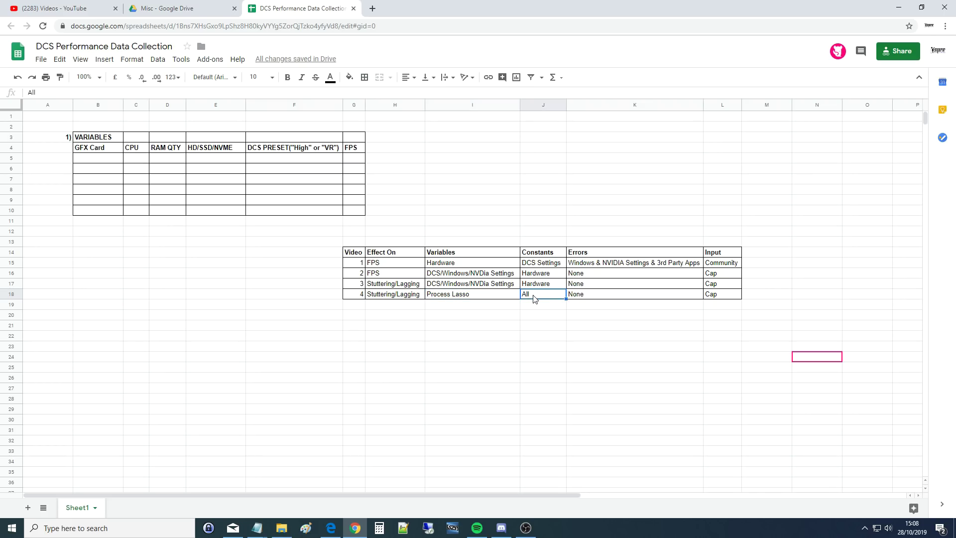
left_click(452, 295)
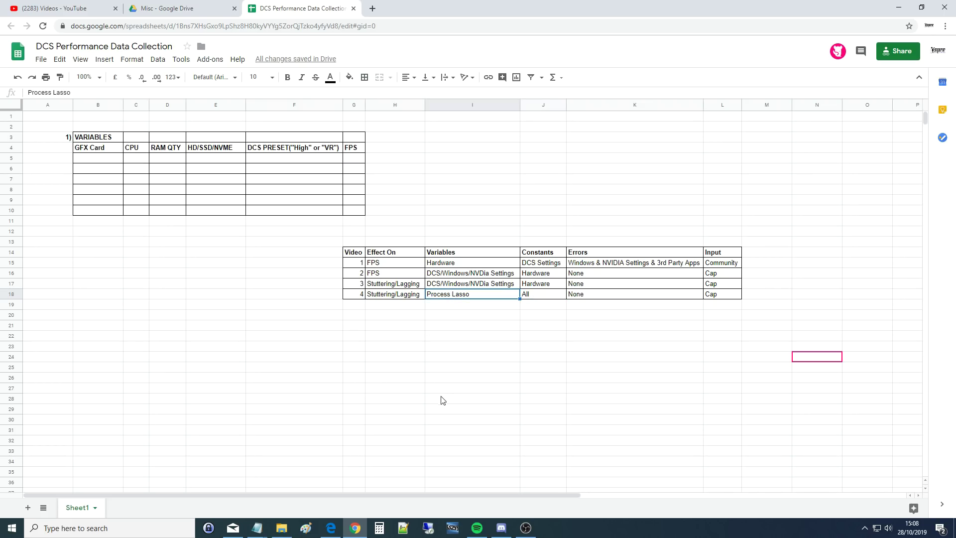
left_click(575, 294)
left_click(355, 262)
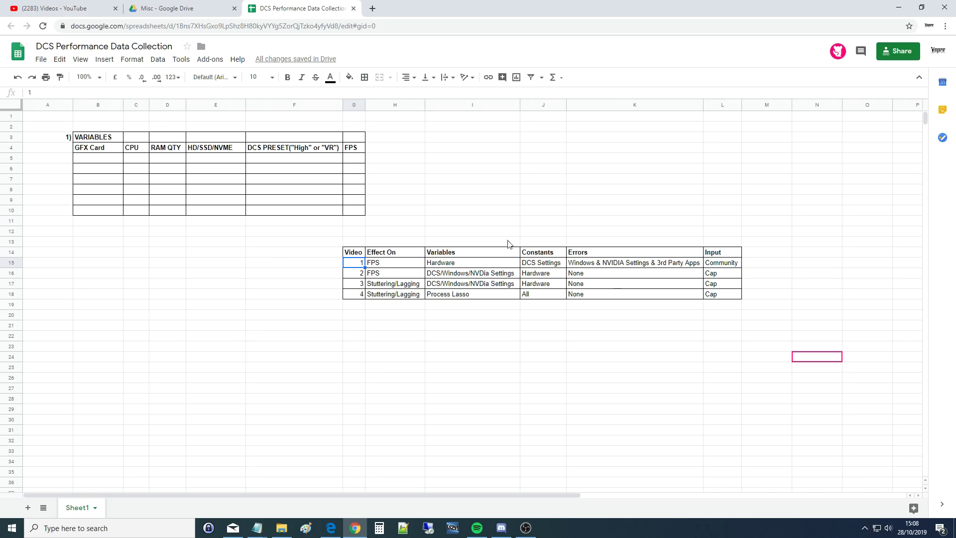
left_click(66, 138)
left_click(114, 141)
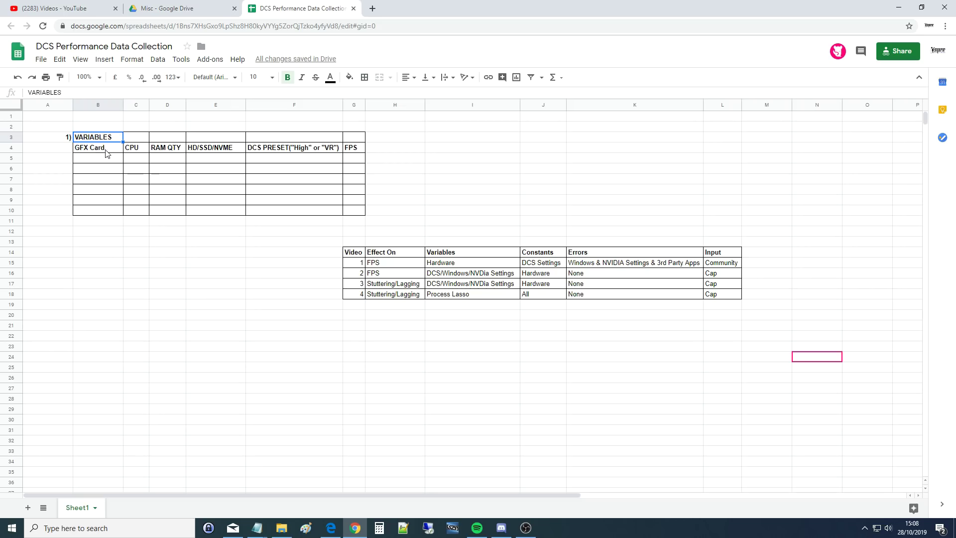
left_click(108, 151)
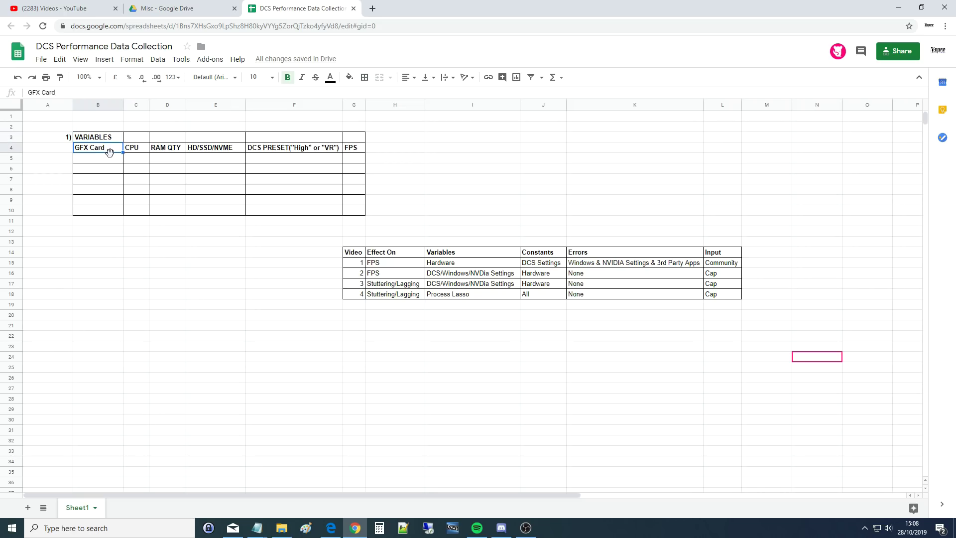
left_click(136, 151)
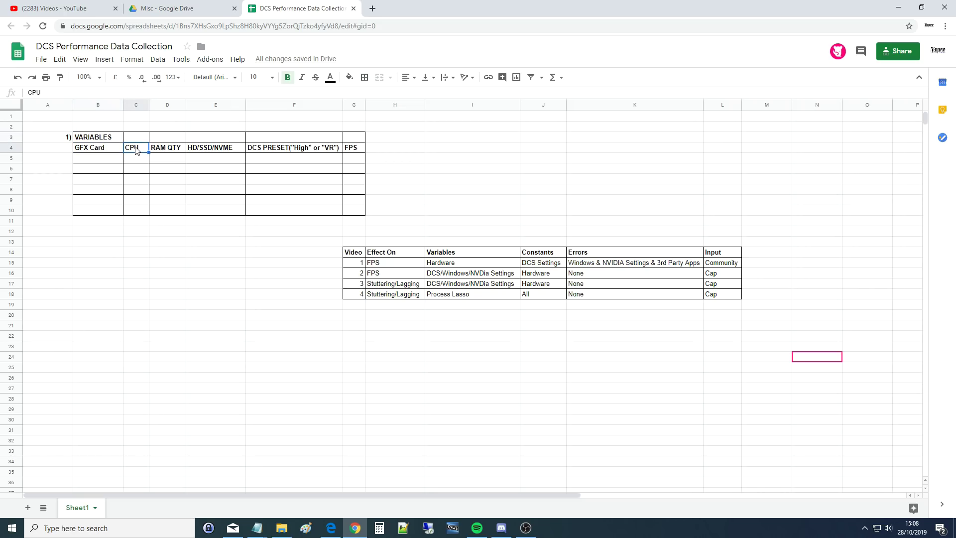
left_click(165, 151)
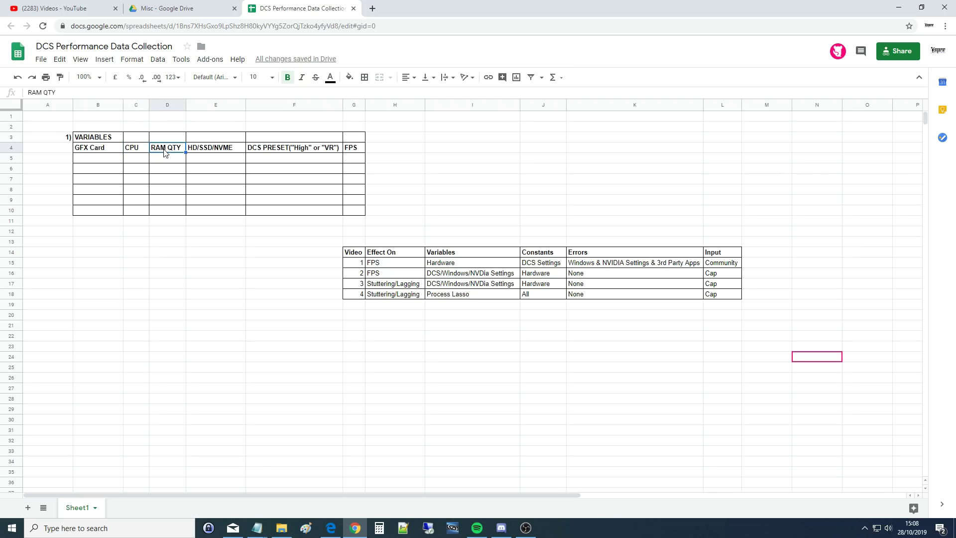
left_click(196, 152)
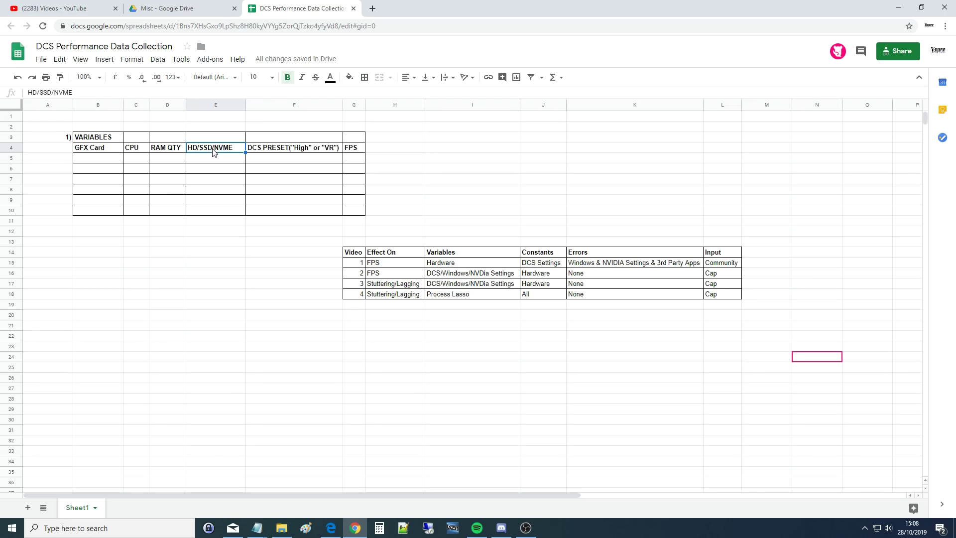
left_click(260, 139)
- Enter 'Constant' in F3, then contrast the hardware variable columns with the DCS PRESET constant column
type("C")
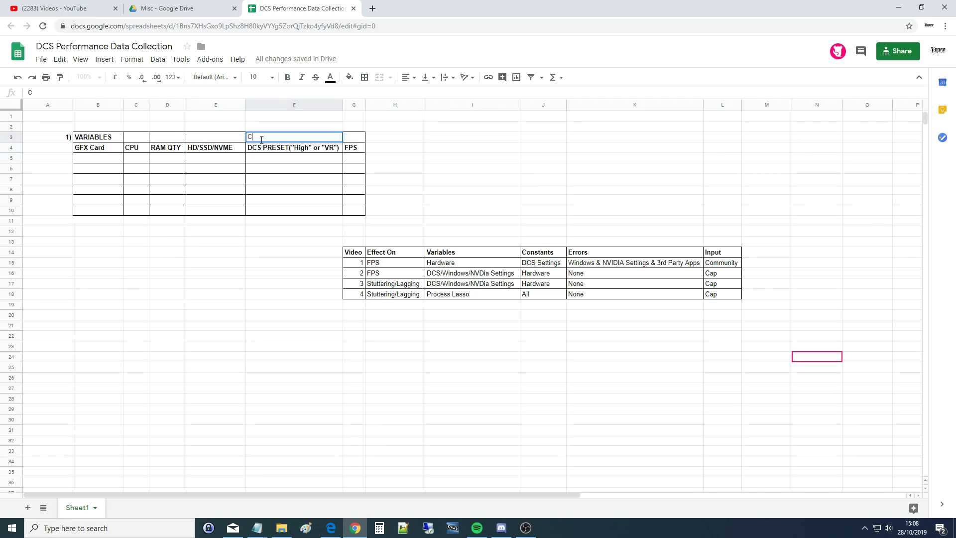
type("onstant")
key("Return")
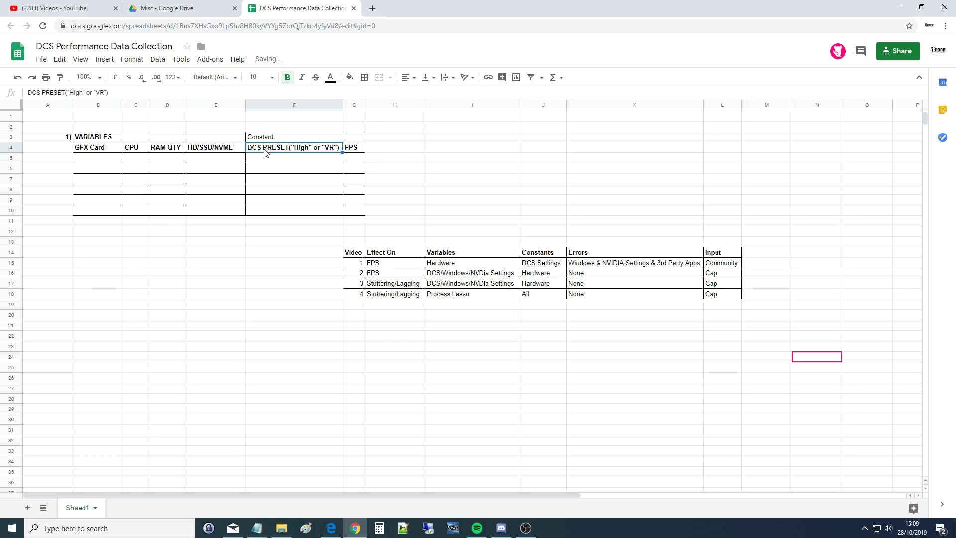
left_click(214, 150)
left_click_drag(128, 153, 100, 211)
left_click(98, 159)
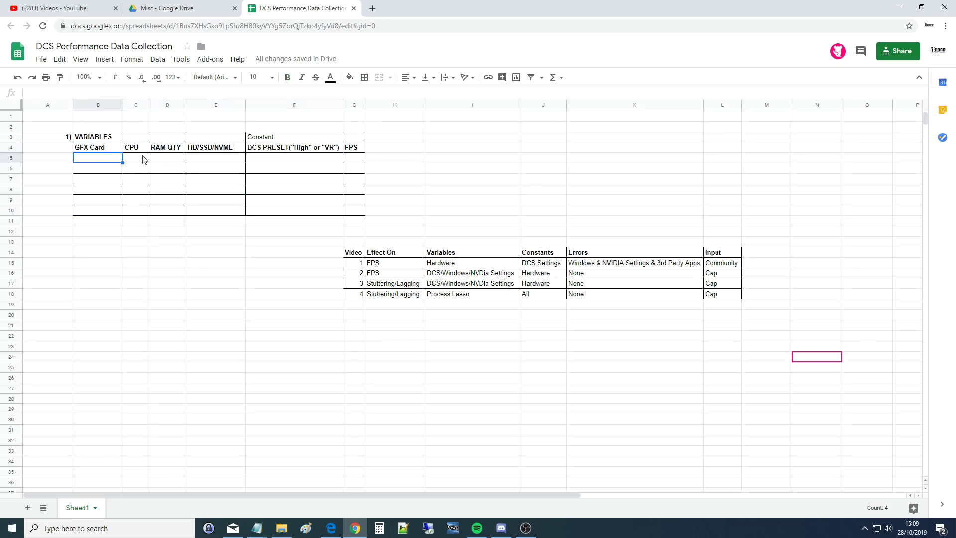
left_click(357, 159)
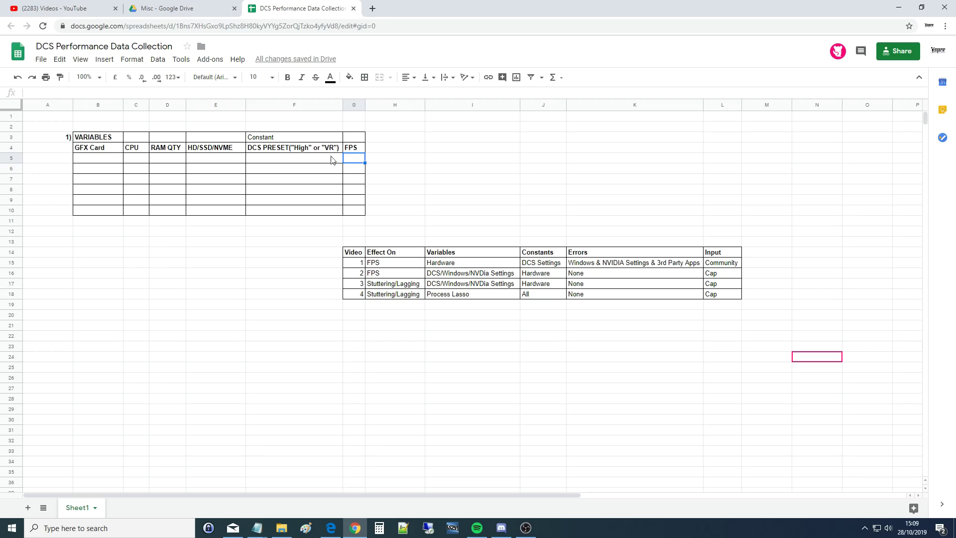
left_click(266, 152)
left_click(536, 266)
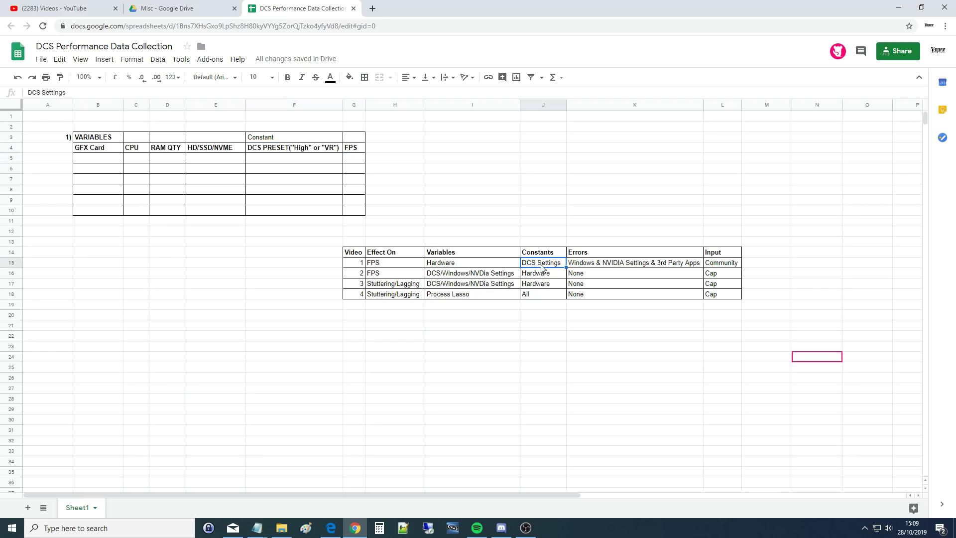
left_click(253, 152)
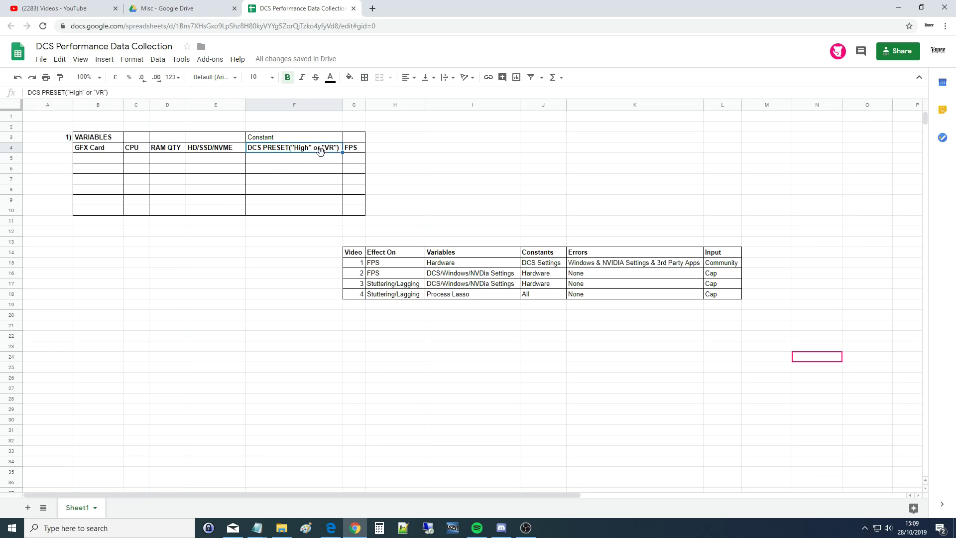
left_click(351, 160)
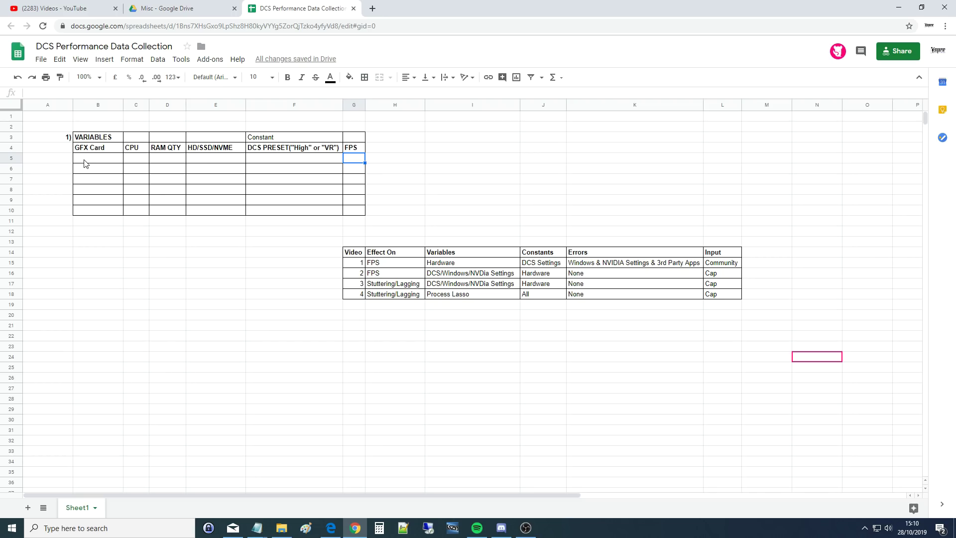
left_click(96, 149)
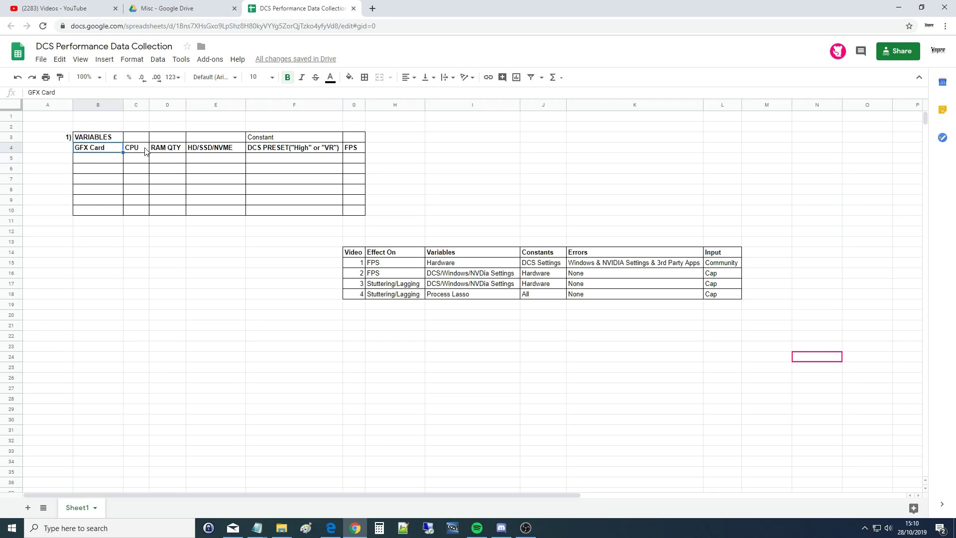
left_click(159, 152)
left_click(214, 151)
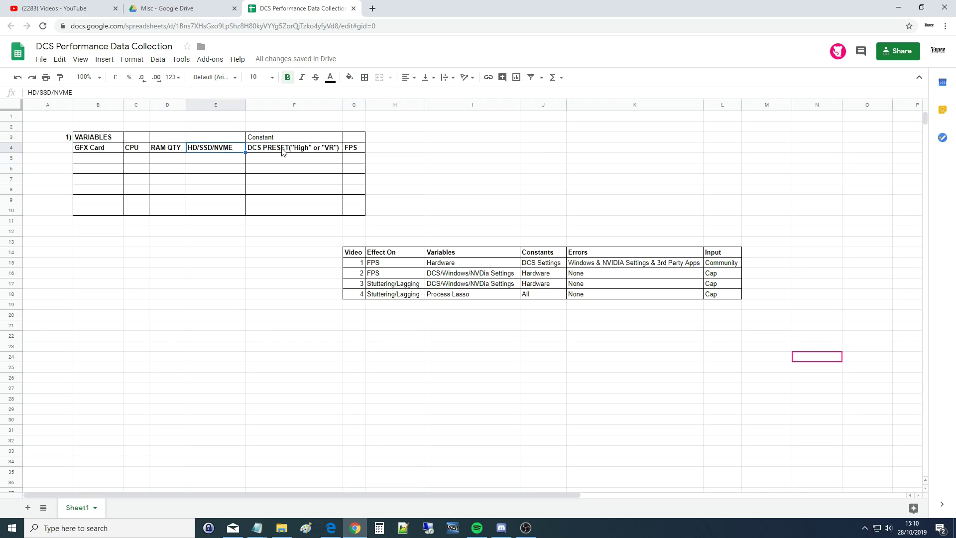
left_click(279, 151)
left_click(352, 151)
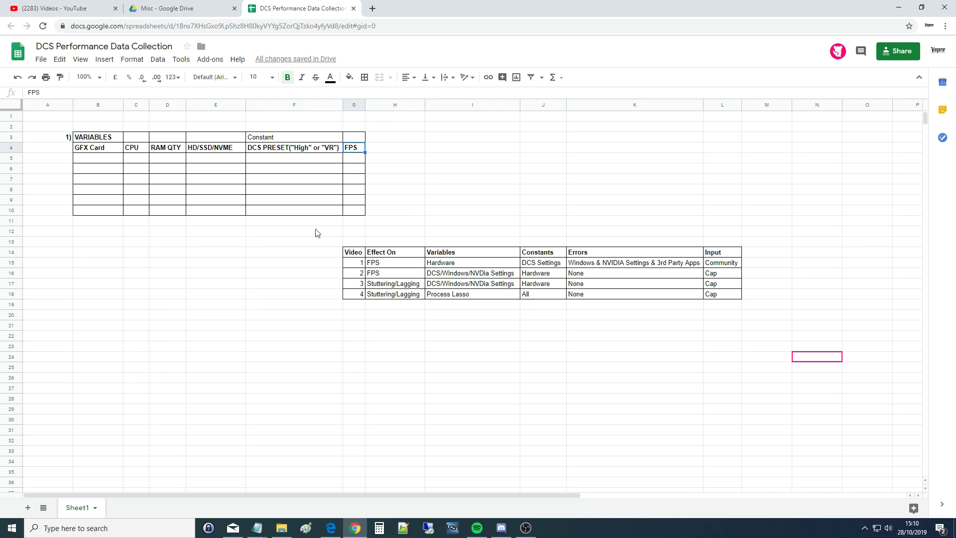
left_click(96, 149)
left_click(132, 149)
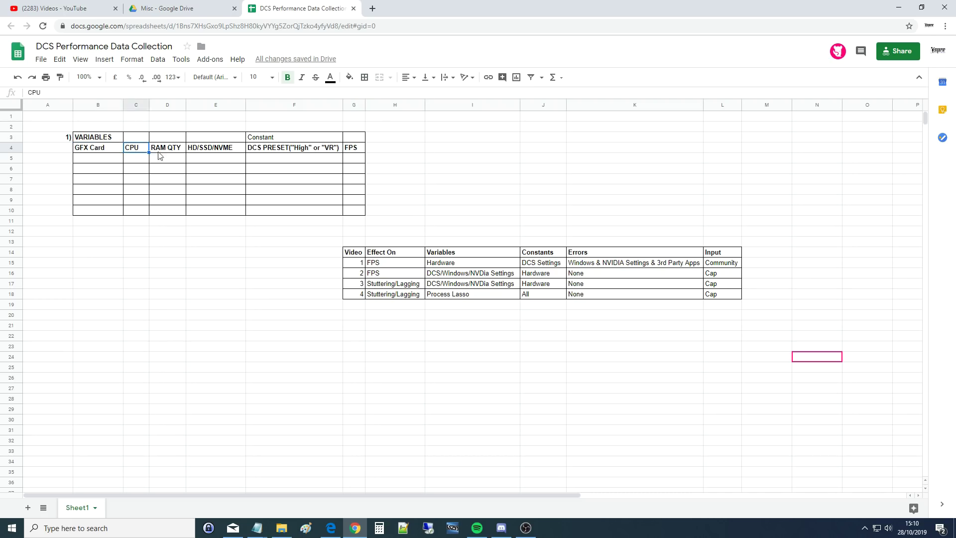
left_click(167, 151)
left_click(198, 151)
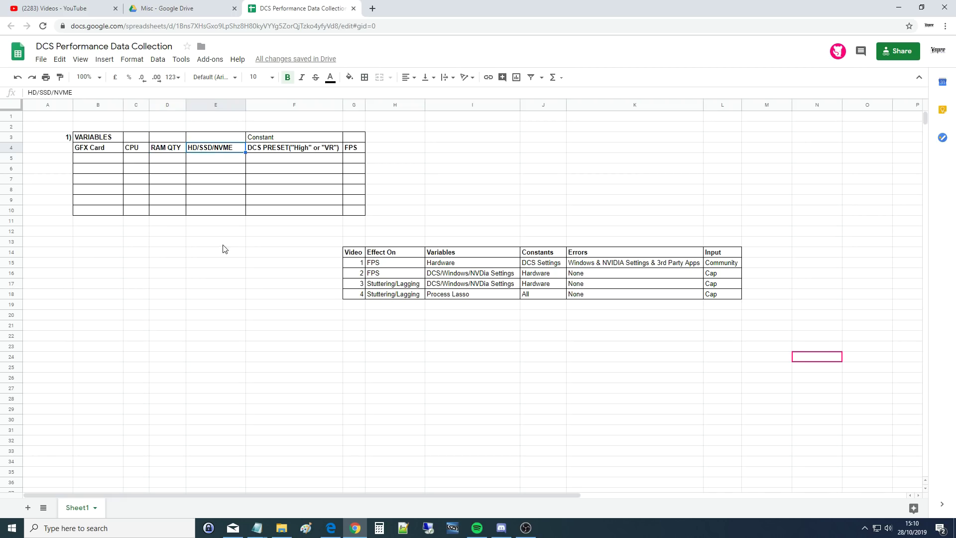
left_click(96, 149)
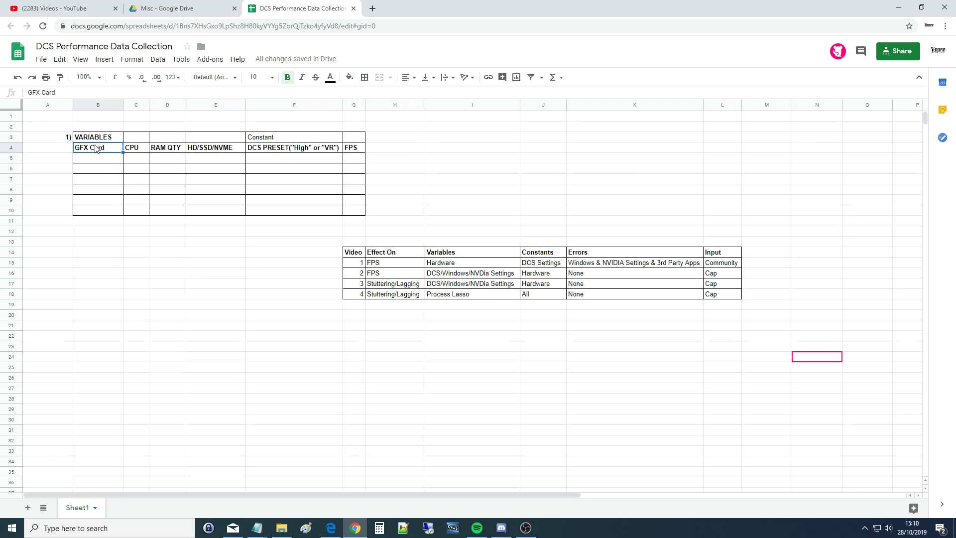
left_click(141, 149)
left_click(176, 152)
left_click(231, 152)
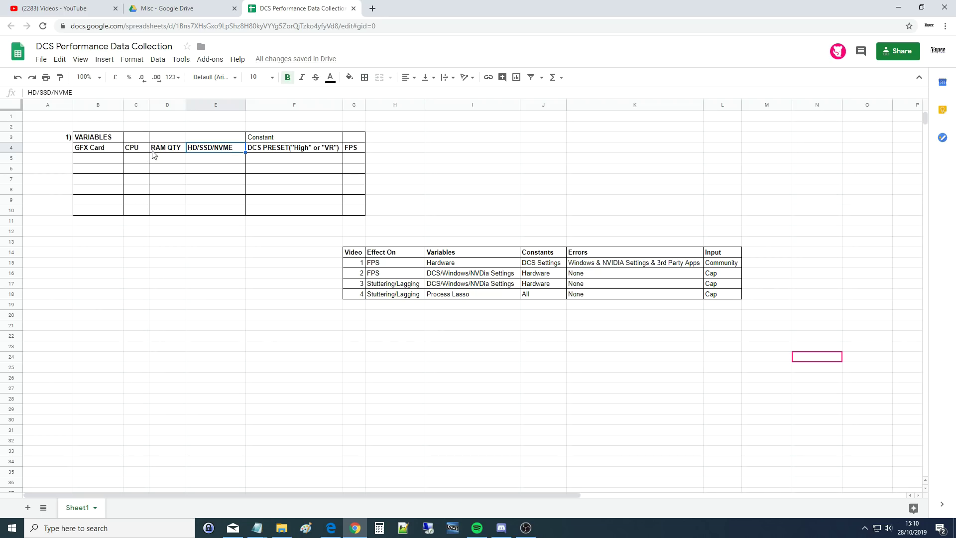
left_click(298, 153)
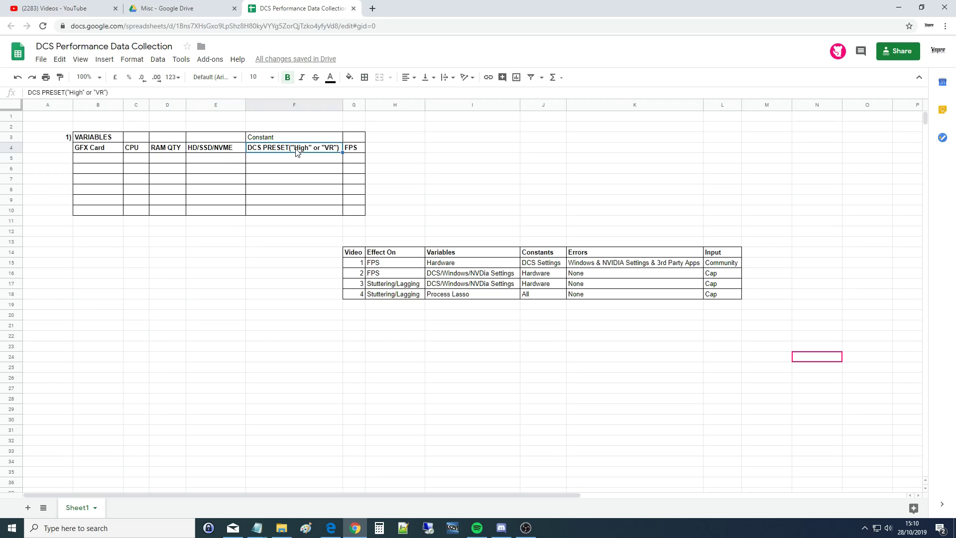
left_click(354, 153)
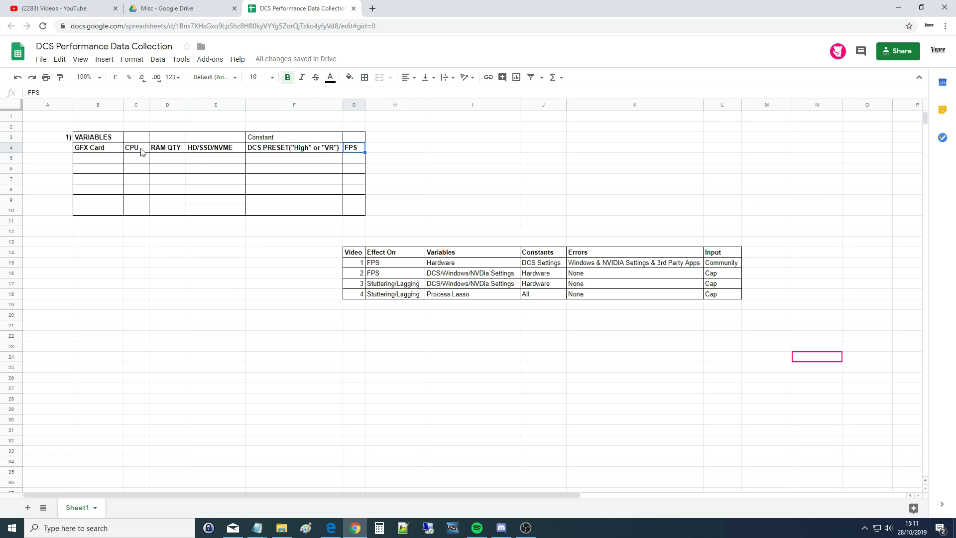
- Highlight the CPU-through-FPS and GFX Card columns, then select cells C7 and C6
left_click_drag(142, 151, 354, 179)
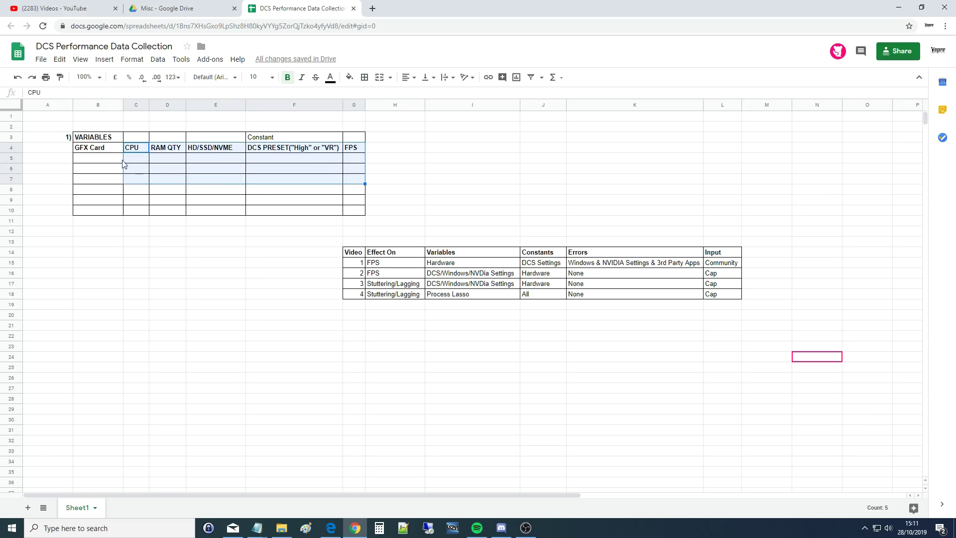
left_click_drag(106, 149, 106, 181)
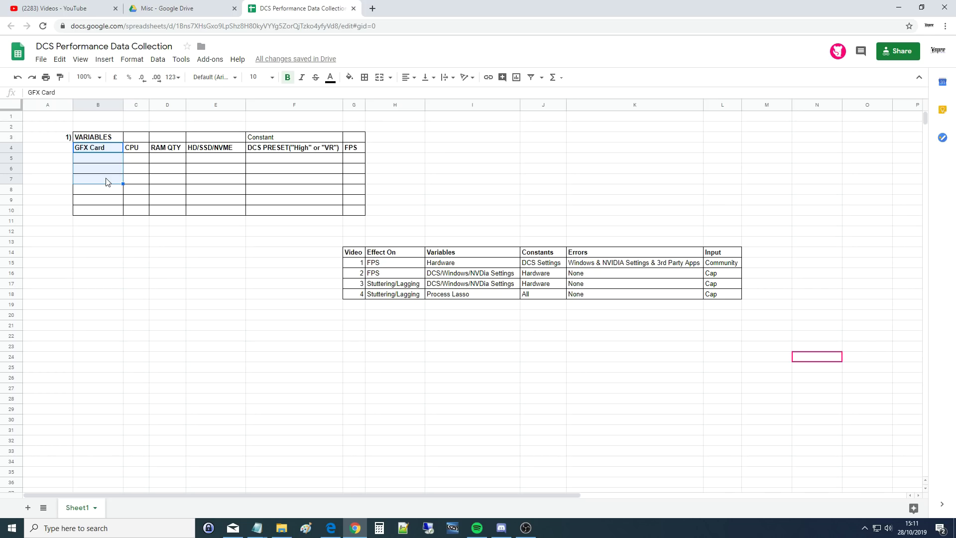
left_click(134, 181)
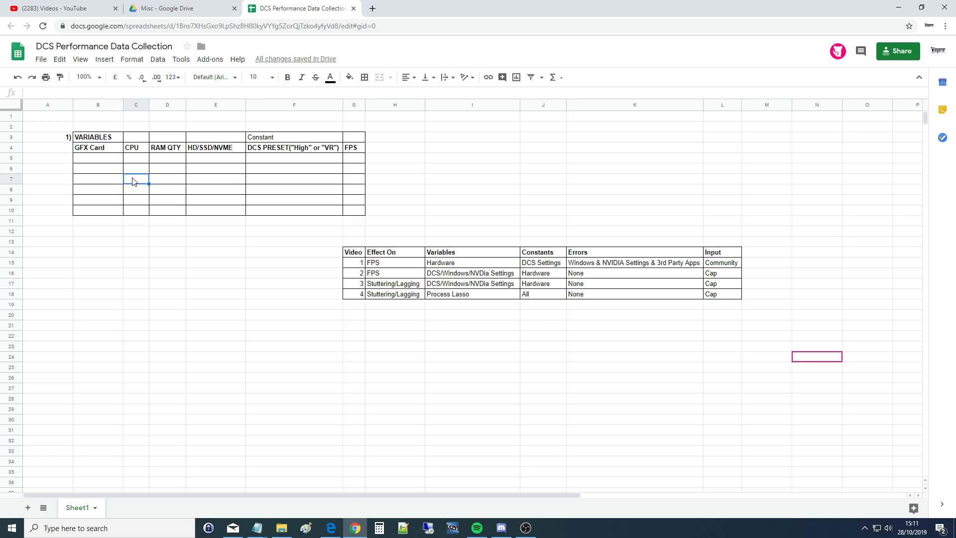
left_click(138, 171)
- Load the copied Google Drive link for FPS Hardware Test.miz in a new Edge tab
left_click(169, 9)
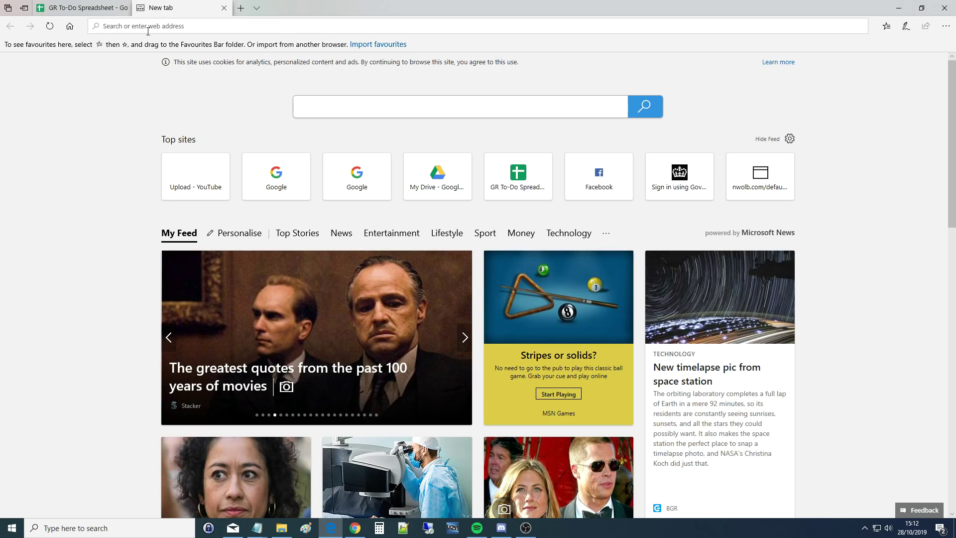
key("Return")
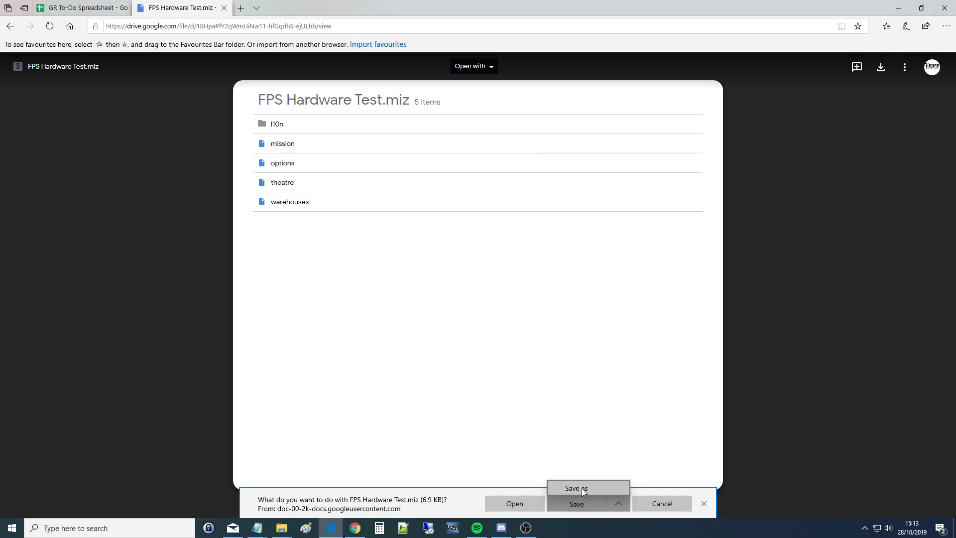
- Browse the Save As dialog from Local Disk (C:) through Users to Saved Games\DCS
left_click(581, 489)
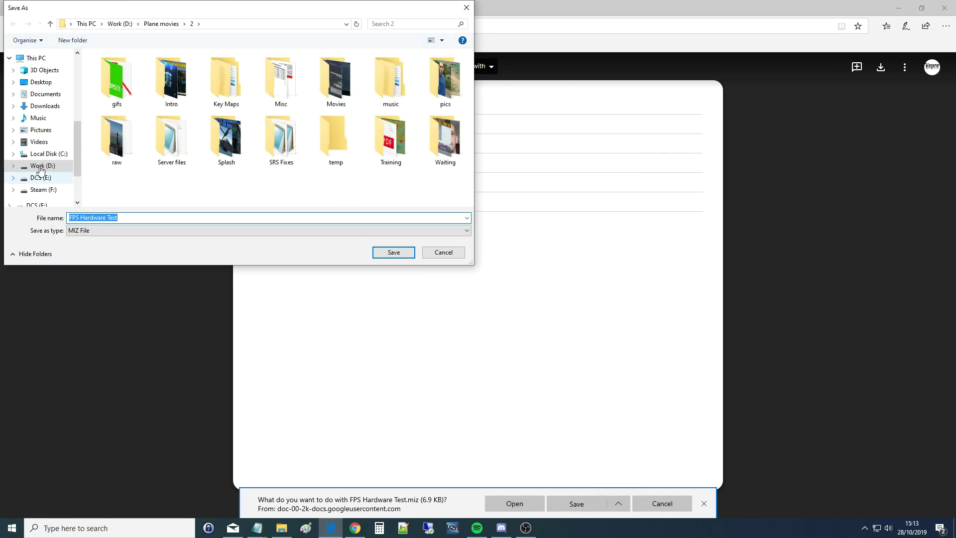
left_click(48, 154)
double_click(105, 111)
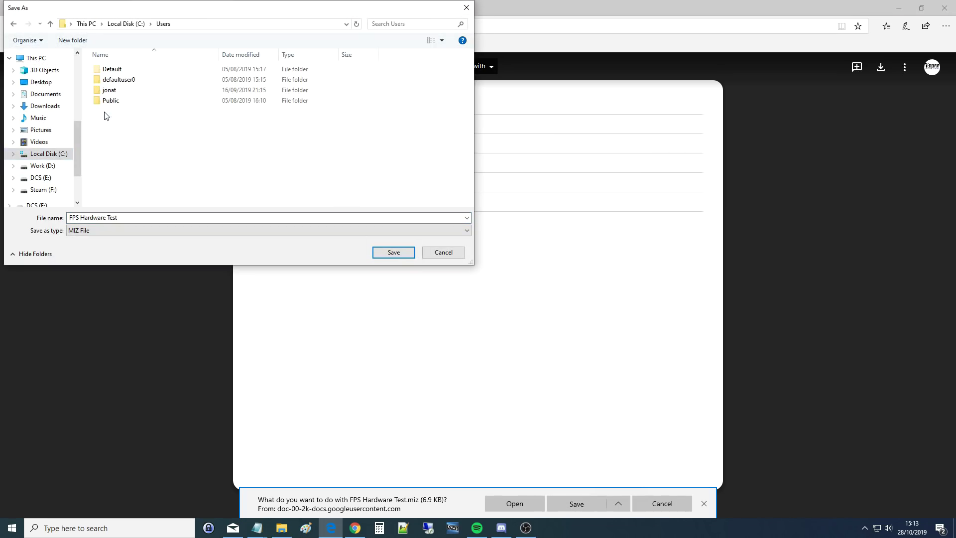
double_click(109, 93)
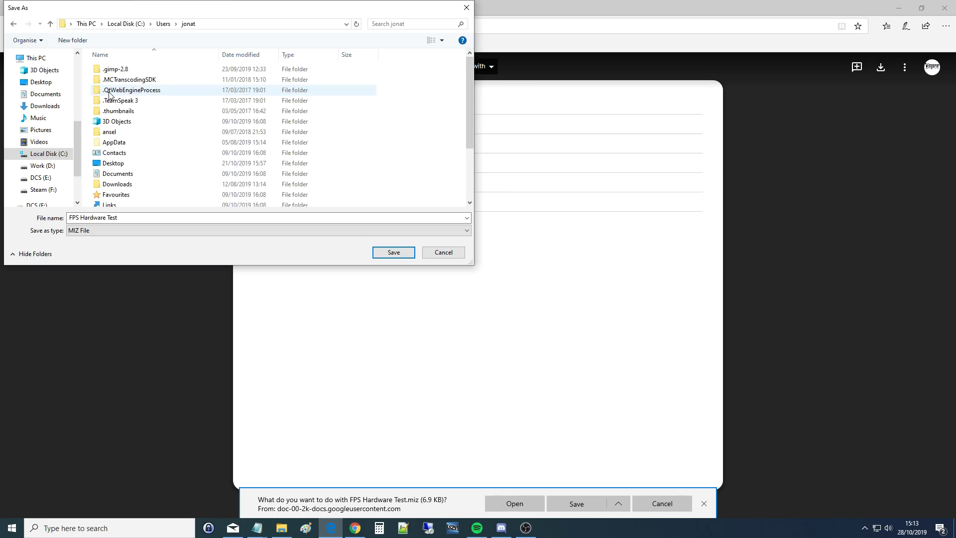
scroll(132, 159, "down", 3)
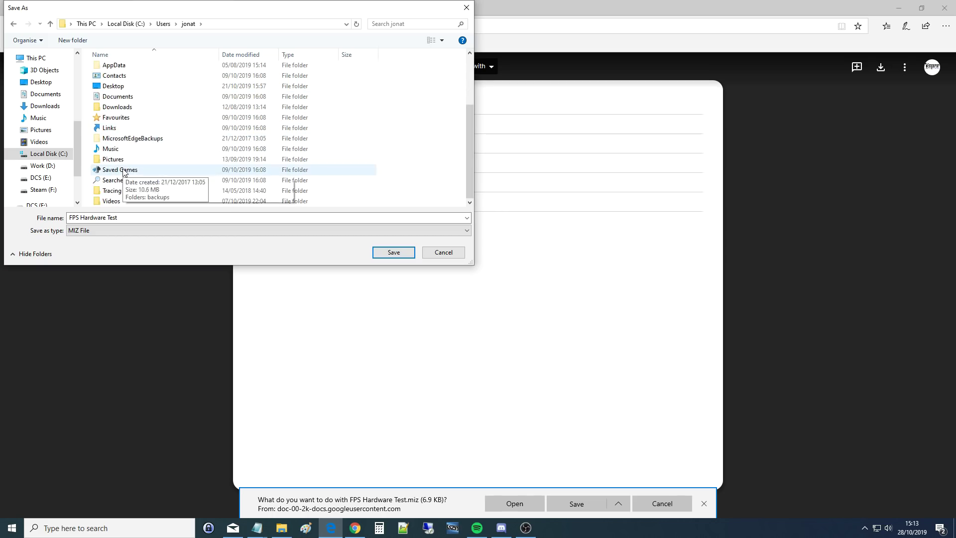
left_click(119, 169)
double_click(120, 170)
double_click(109, 97)
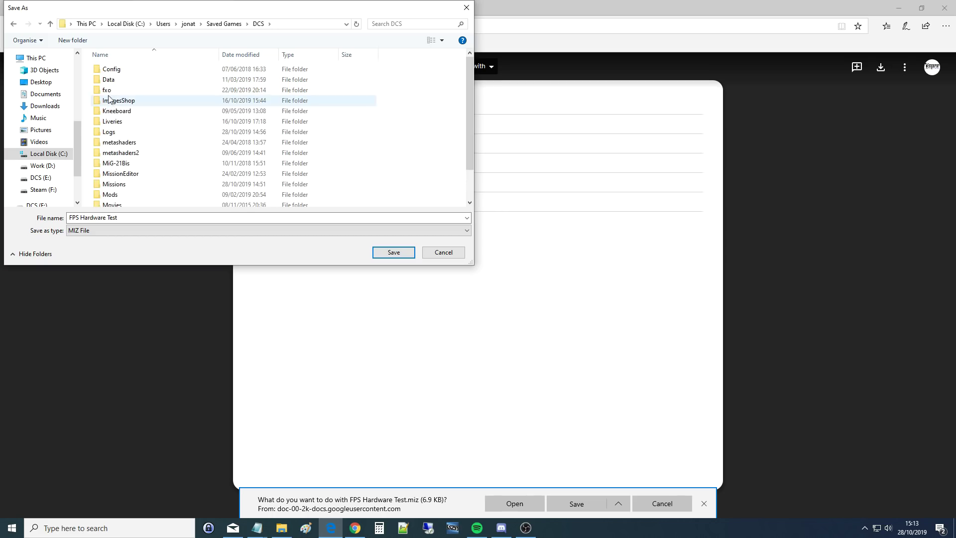
- Save FPS Hardware Test.miz into the Missions folder, replacing the existing copy, and show the desktop
scroll(117, 173, "down", 1)
scroll(117, 174, "down", 1)
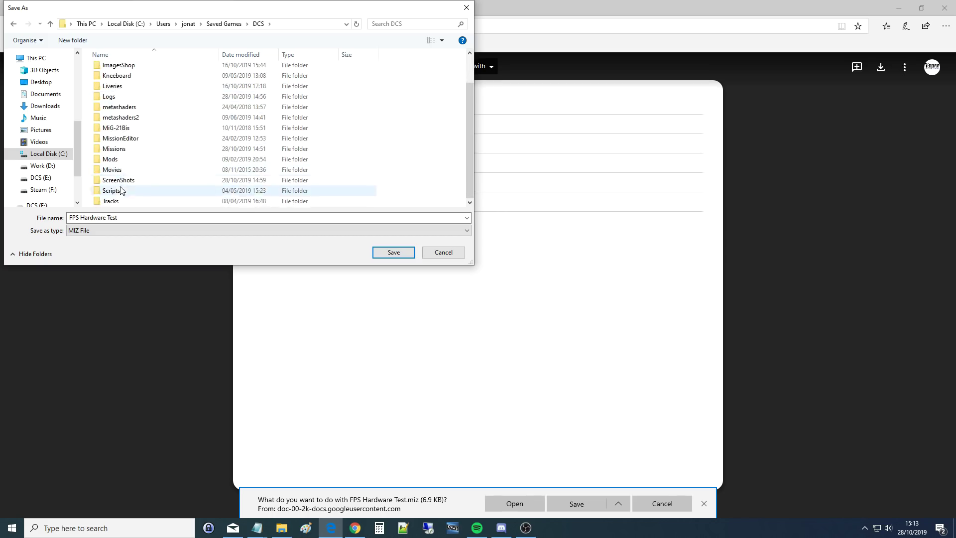
double_click(116, 148)
left_click(392, 255)
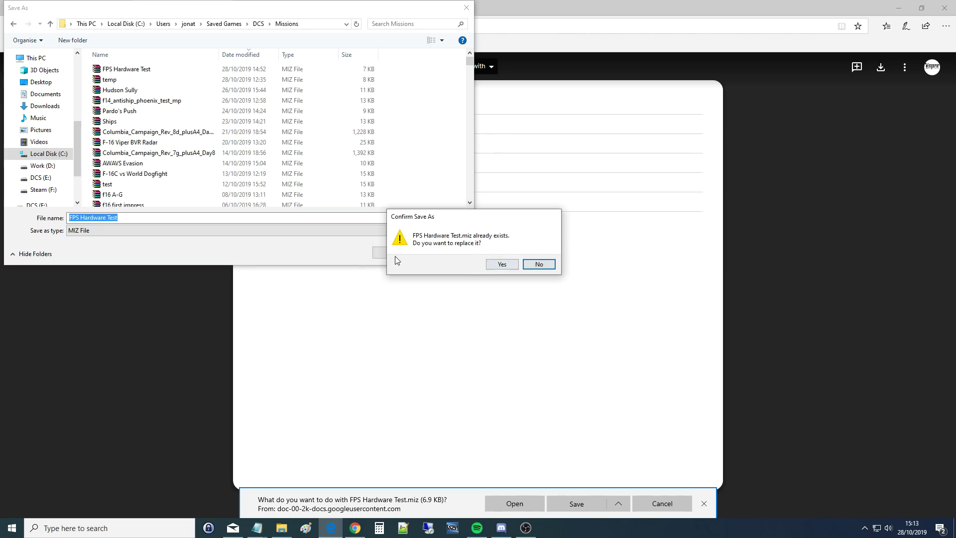
left_click(507, 265)
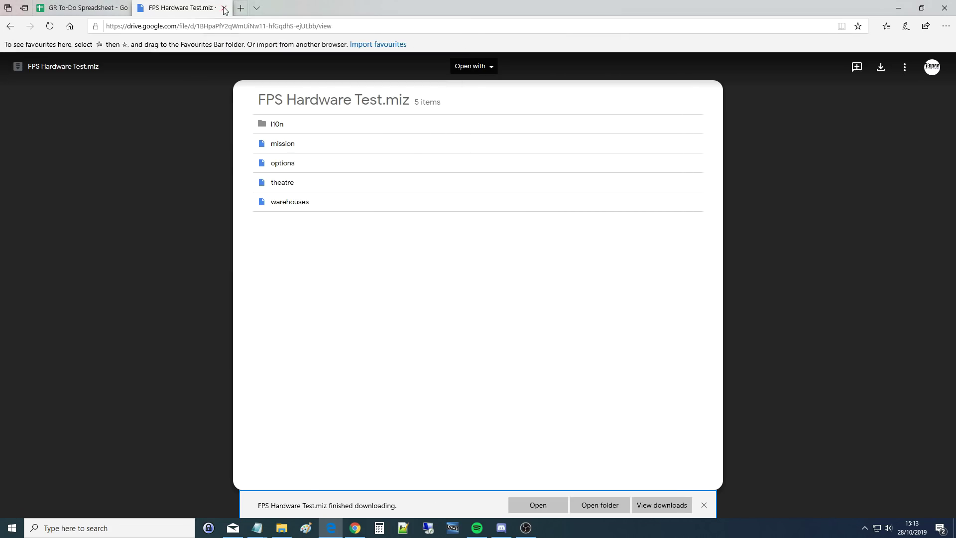
key("super+d")
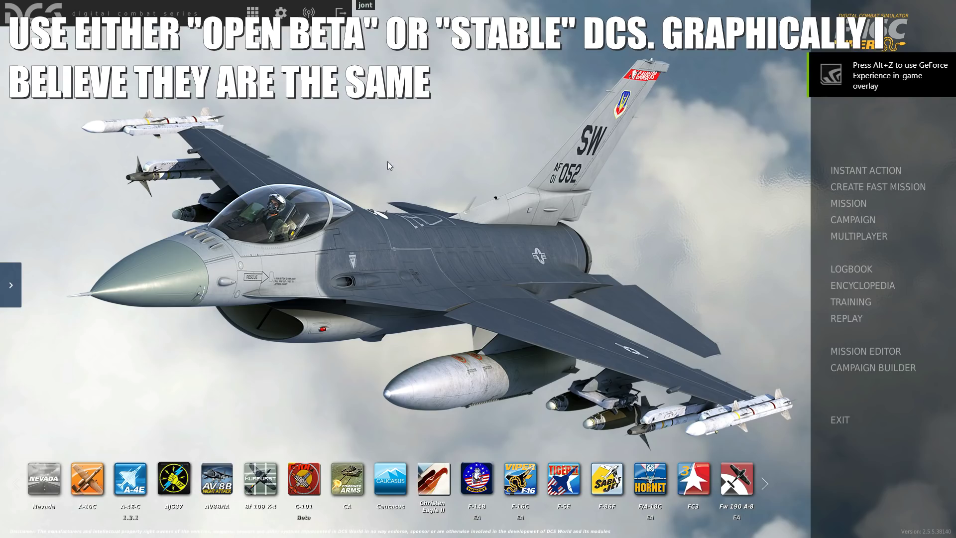
- Try the VR and High graphics presets in DCS options, then cancel to keep the original settings
left_click(280, 13)
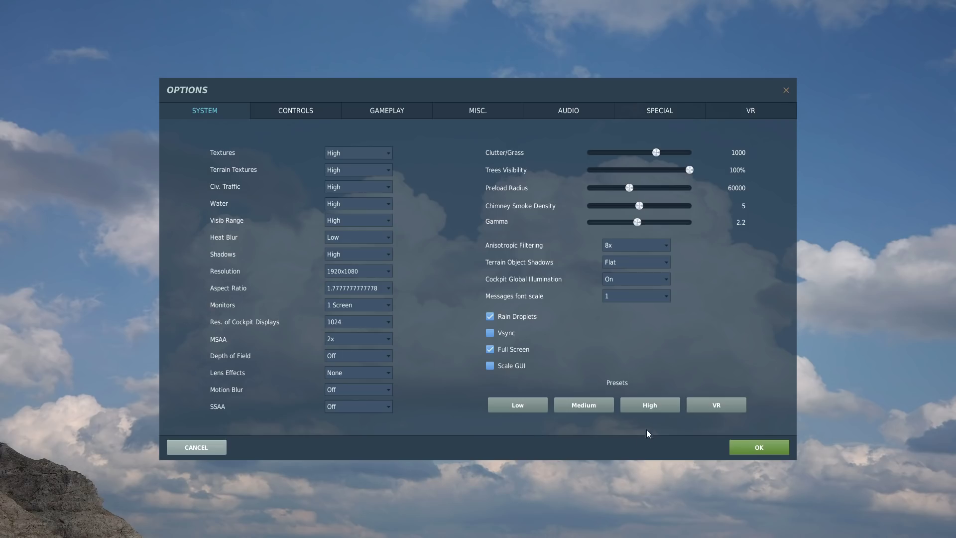
left_click(727, 404)
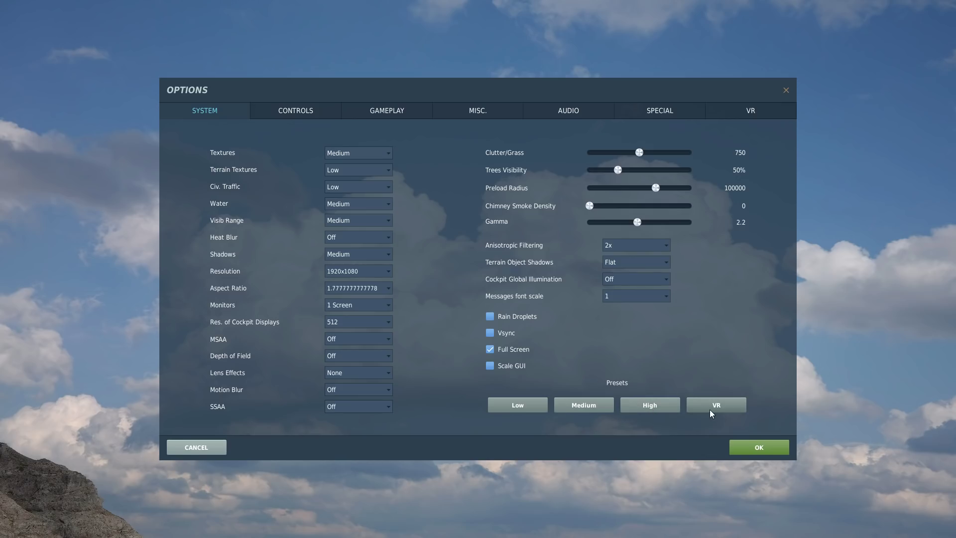
left_click(655, 408)
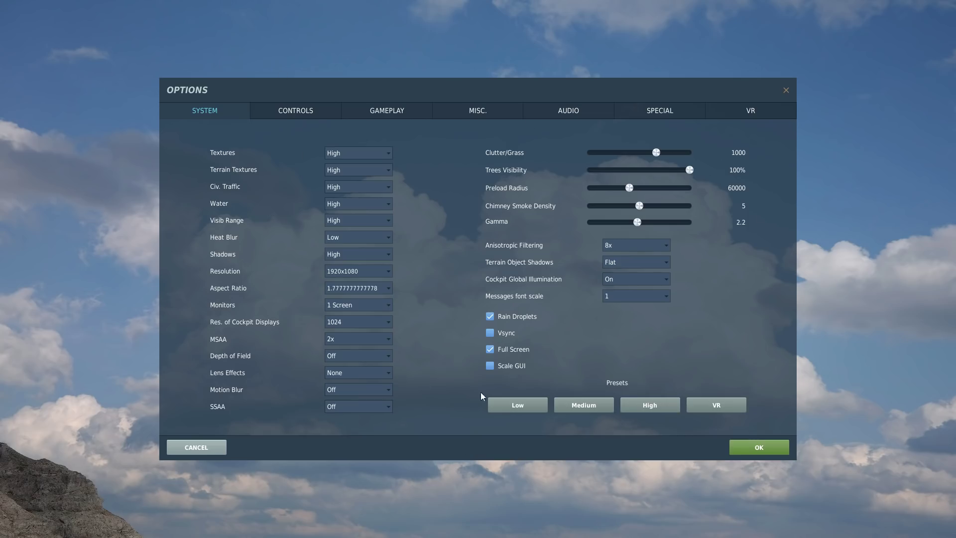
left_click(715, 407)
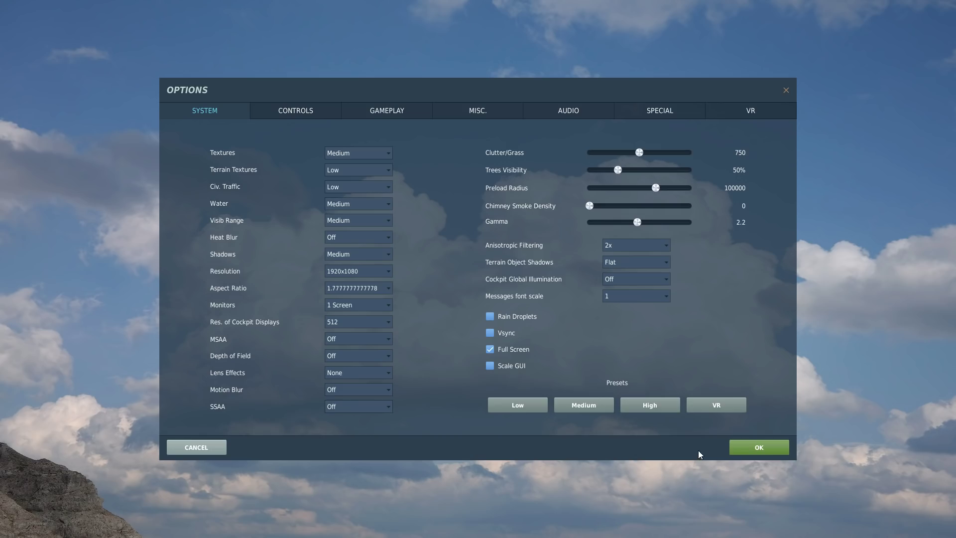
left_click(200, 450)
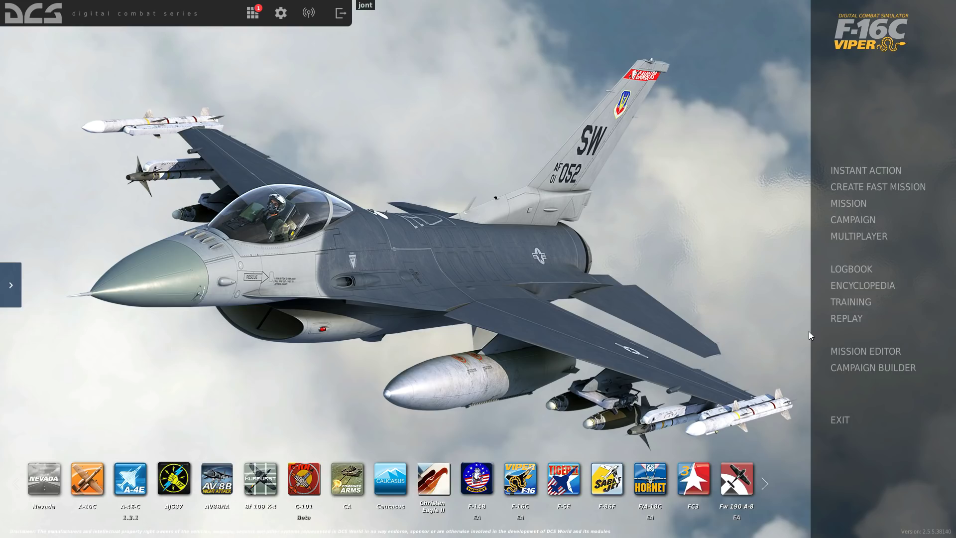
- Go to Multiplayer and start a New Server
left_click(848, 237)
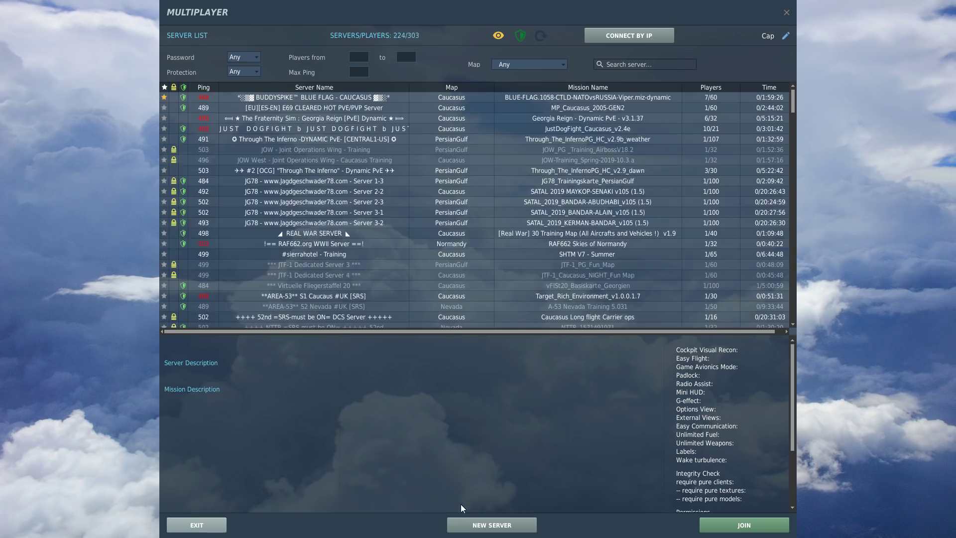
left_click(476, 527)
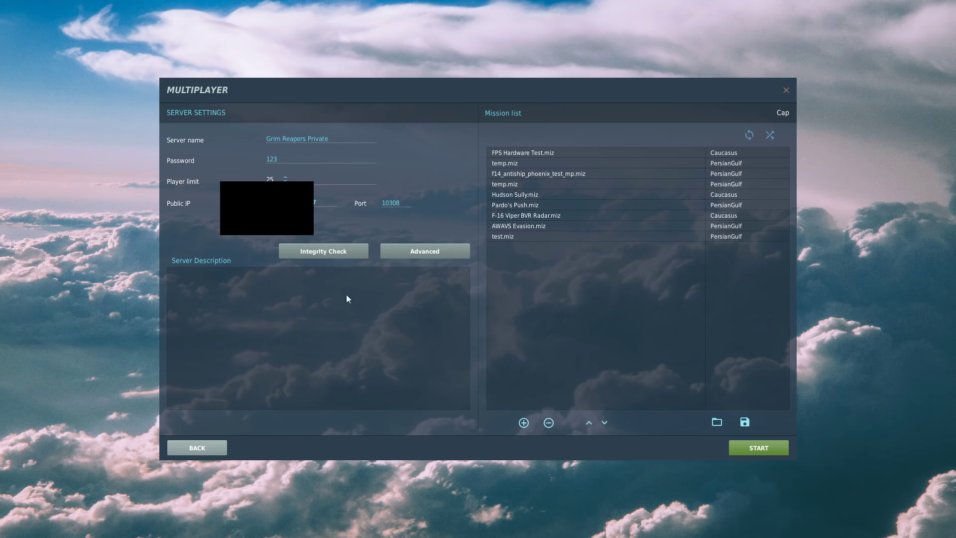
- Add FPS Hardware Test.miz to the server's mission list and select it
left_click(523, 422)
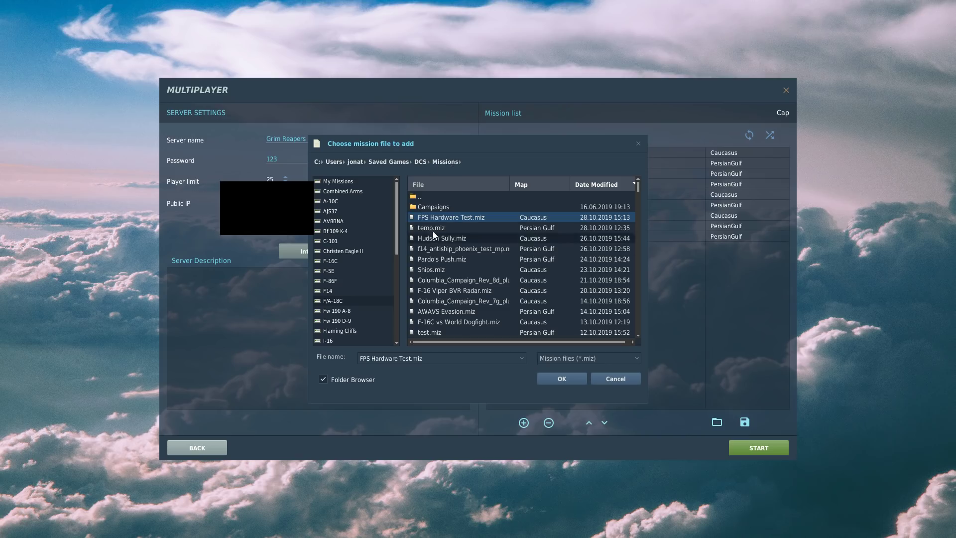
left_click(547, 378)
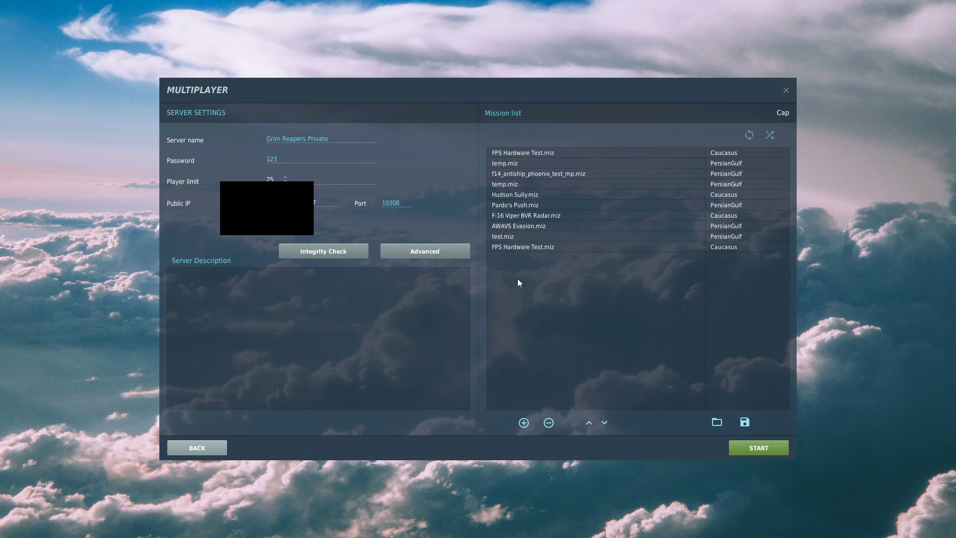
left_click(525, 158)
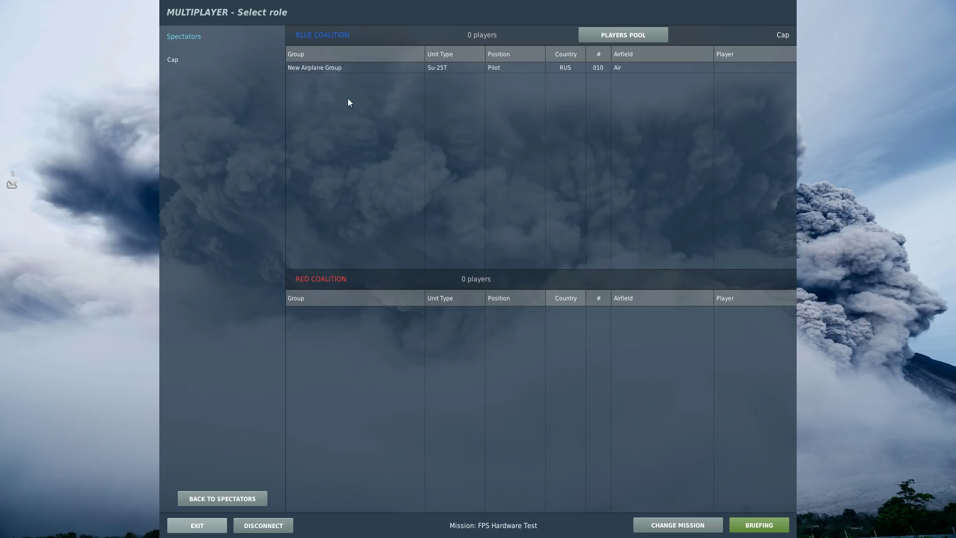
- Take the Blue Coalition Su-25T slot and fly from the briefing
double_click(351, 71)
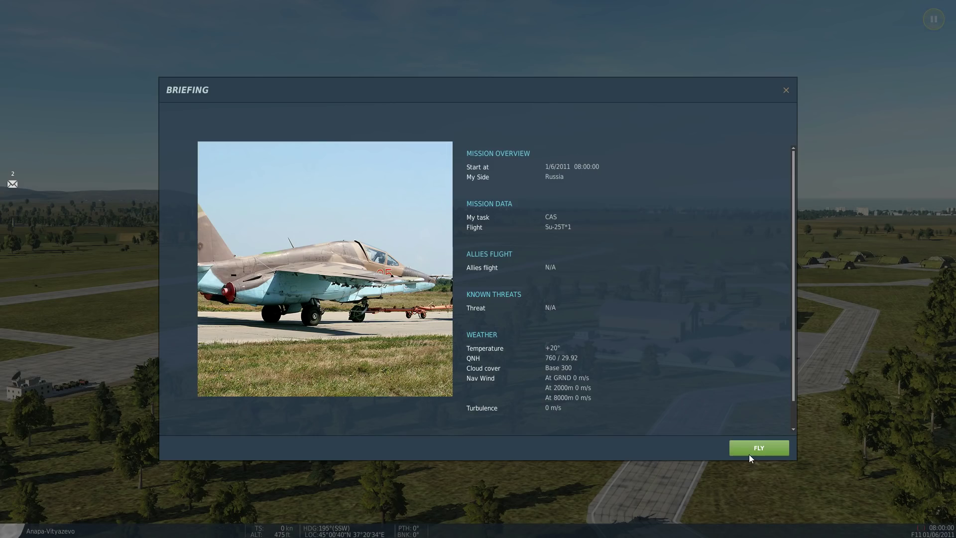
left_click(749, 450)
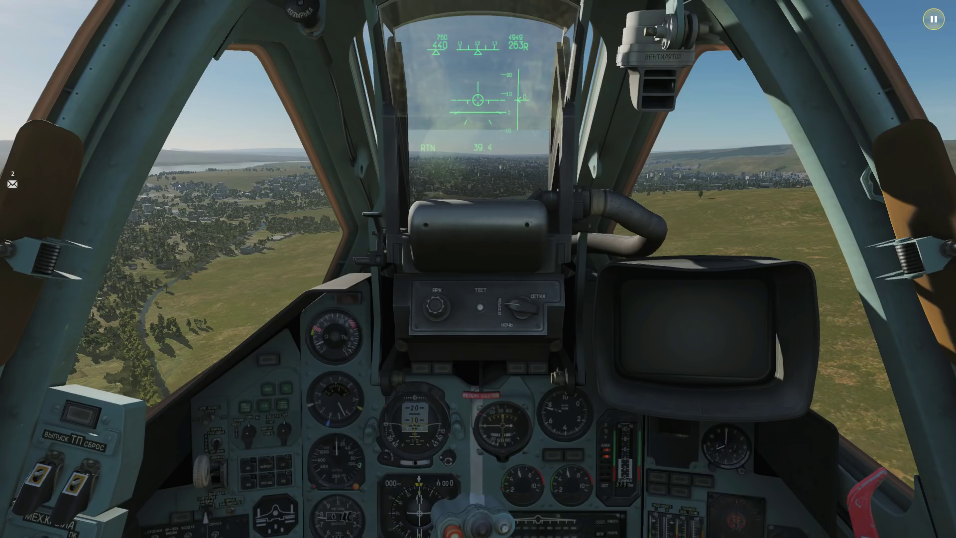
- Toggle the FPS counter with Ctrl+Pause and adjust the cockpit zoom with the mouse wheel
key("ctrl+Pause")
key("KP_Multiply")
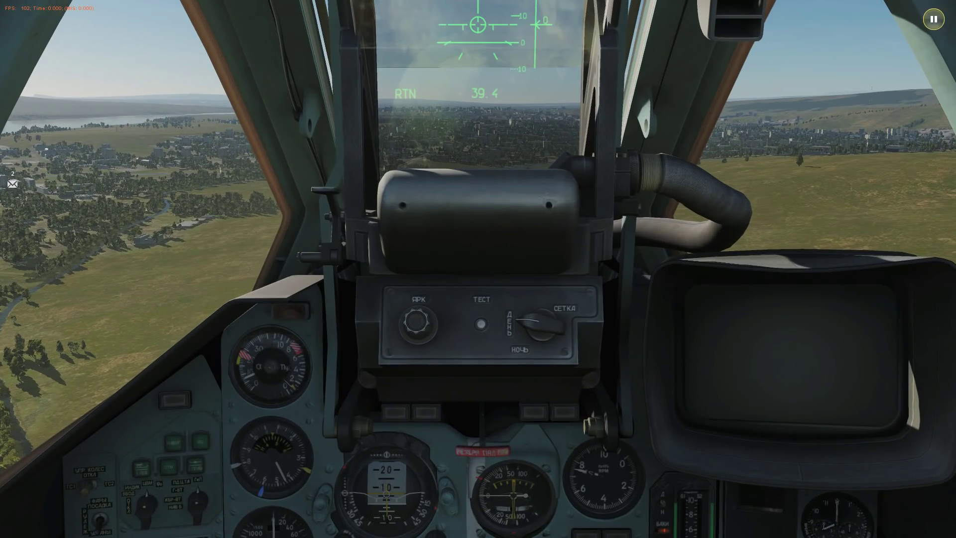
scroll(478, 269, "down", 3)
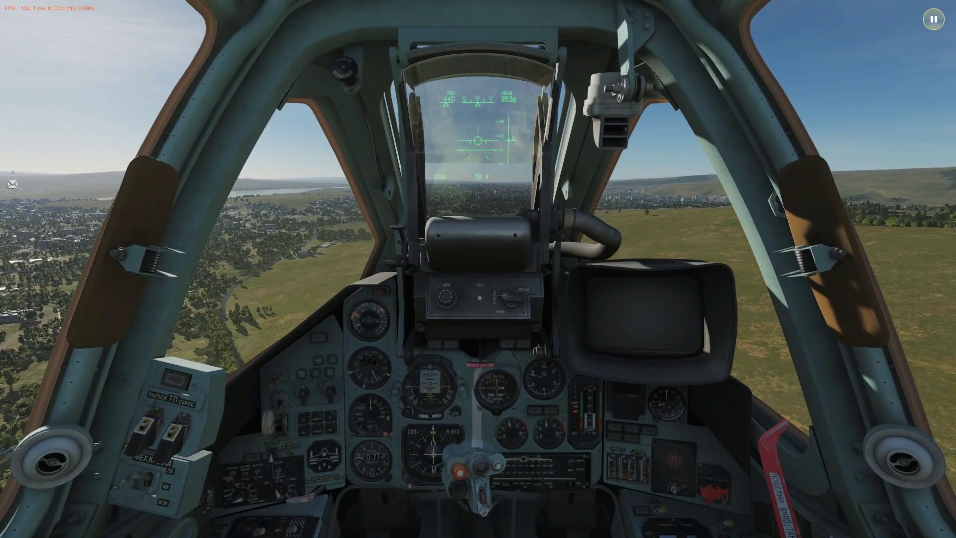
scroll(478, 269, "down", 3)
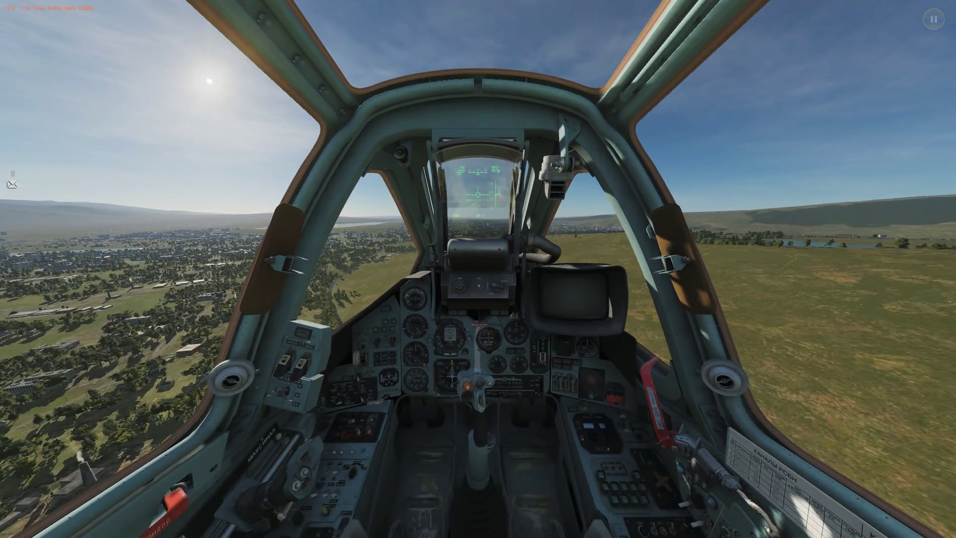
scroll(478, 269, "up", 3)
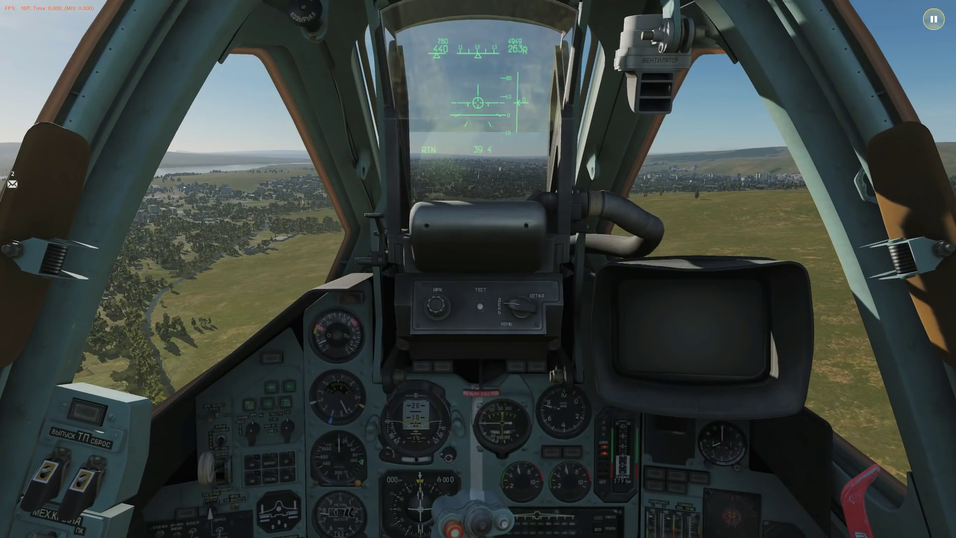
scroll(478, 269, "up", 2)
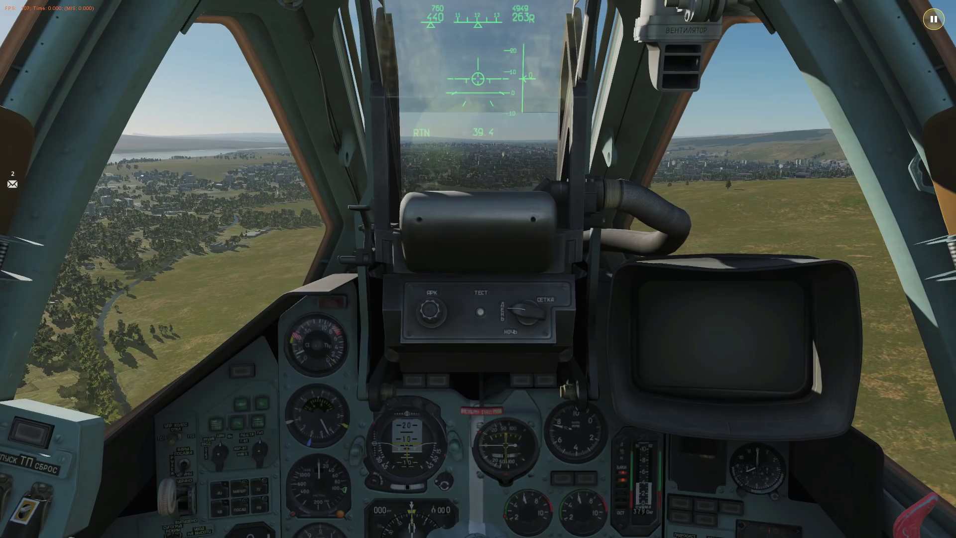
scroll(478, 269, "down", 2)
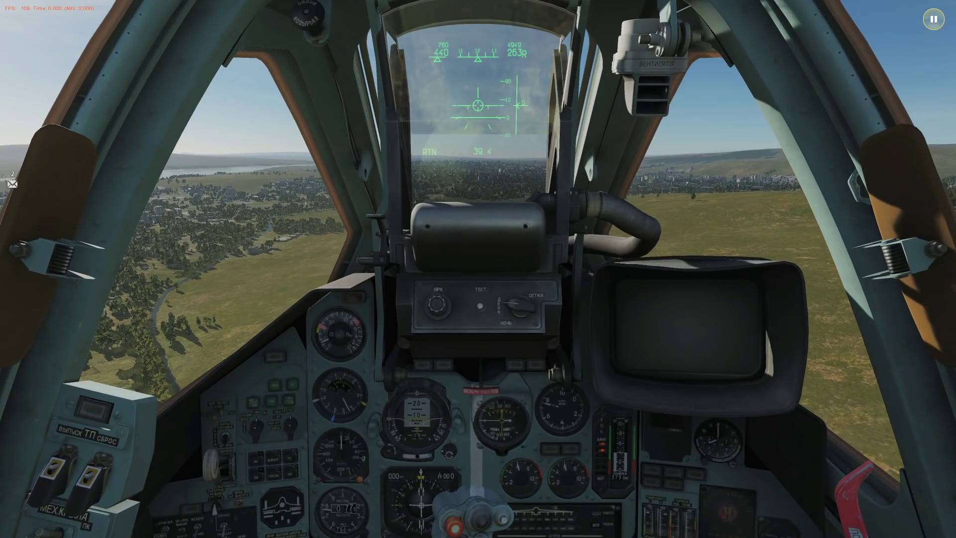